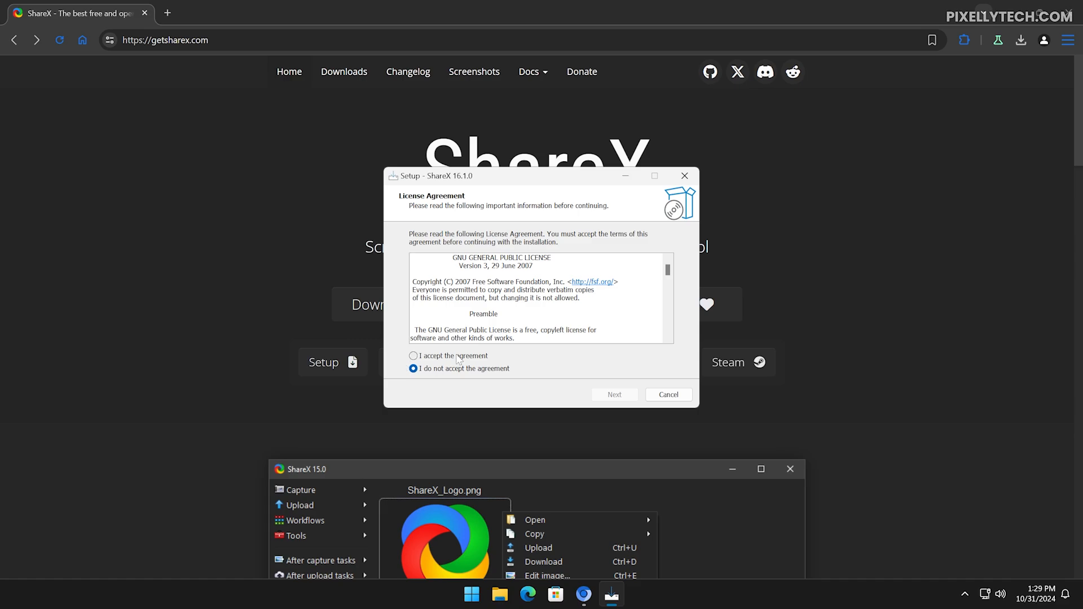
Accept the licence agreement, install ShareX with the default setup options, and finish setup with ShareX launched
{"action": "left_click", "coordinate": [443, 356]}
{"action": "left_click", "coordinate": [615, 395]}
{"action": "left_click", "coordinate": [615, 395]}
{"action": "left_click", "coordinate": [614, 395]}
{"action": "left_click", "coordinate": [616, 397]}
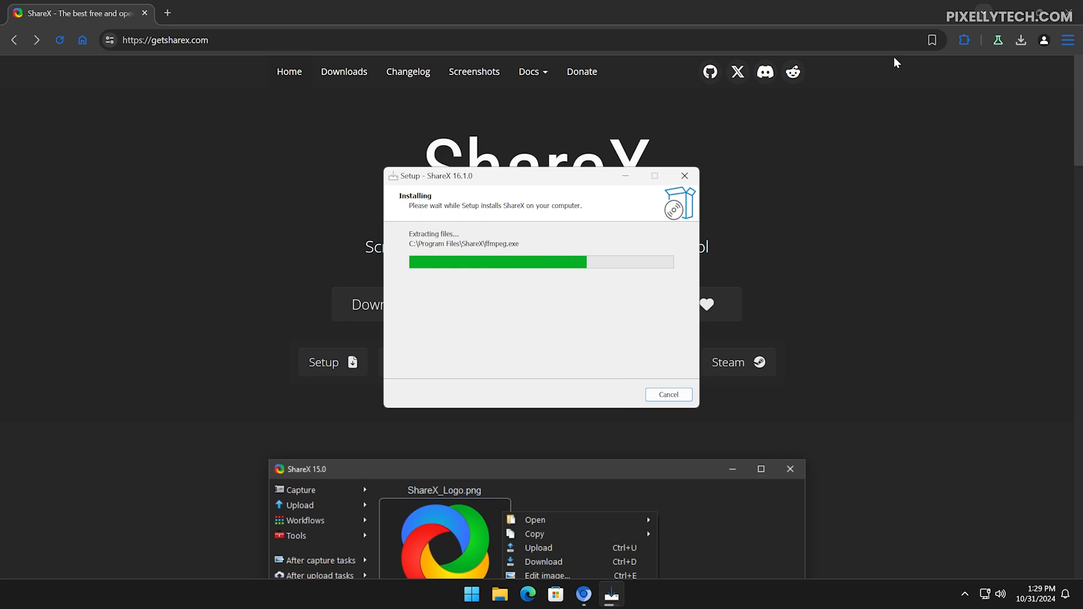
{"action": "left_click", "coordinate": [1004, 18]}
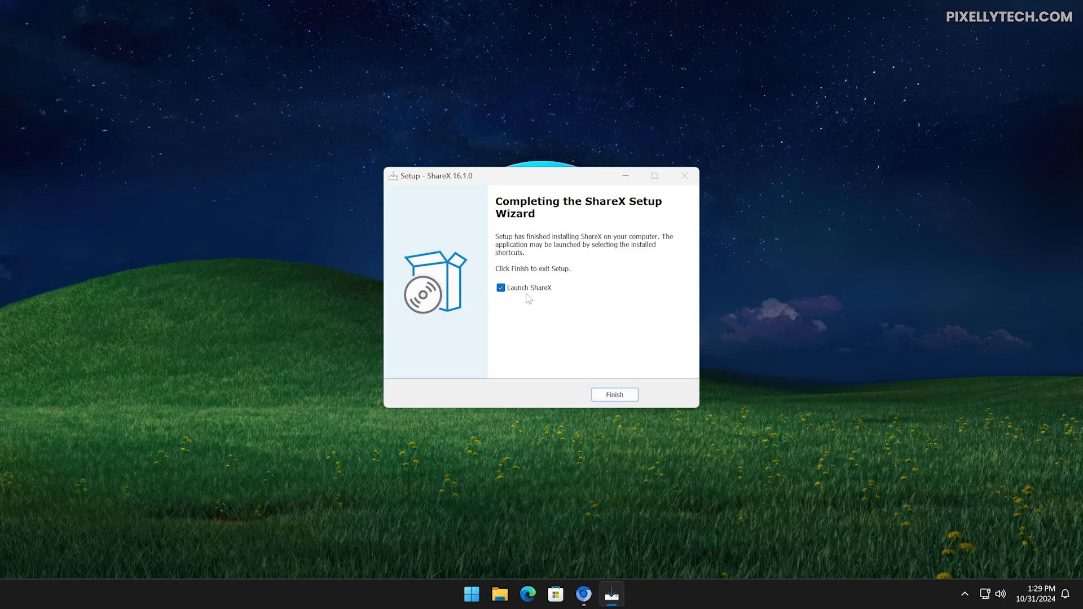
{"action": "left_click", "coordinate": [618, 396]}
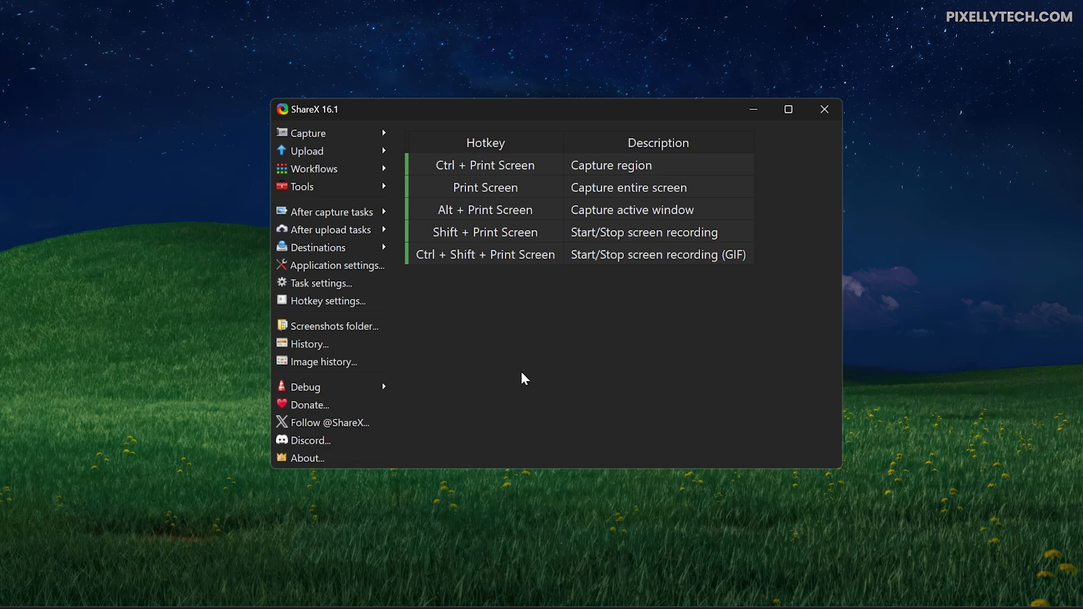
Examine the available after capture tasks and the upload destinations offered for images
{"action": "left_click", "coordinate": [356, 219]}
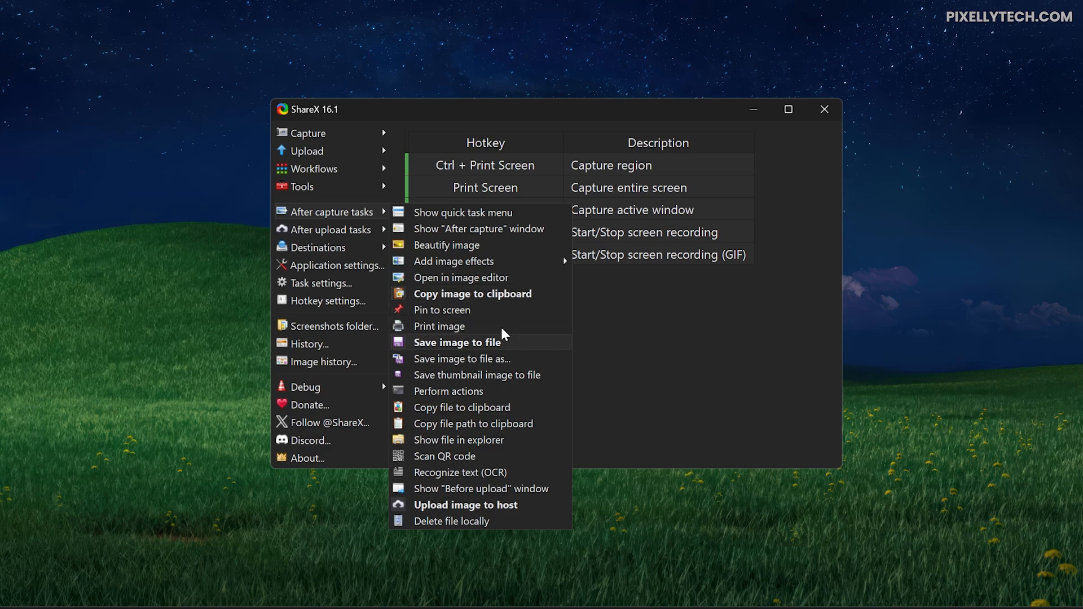
{"action": "mouse_move", "coordinate": [339, 237]}
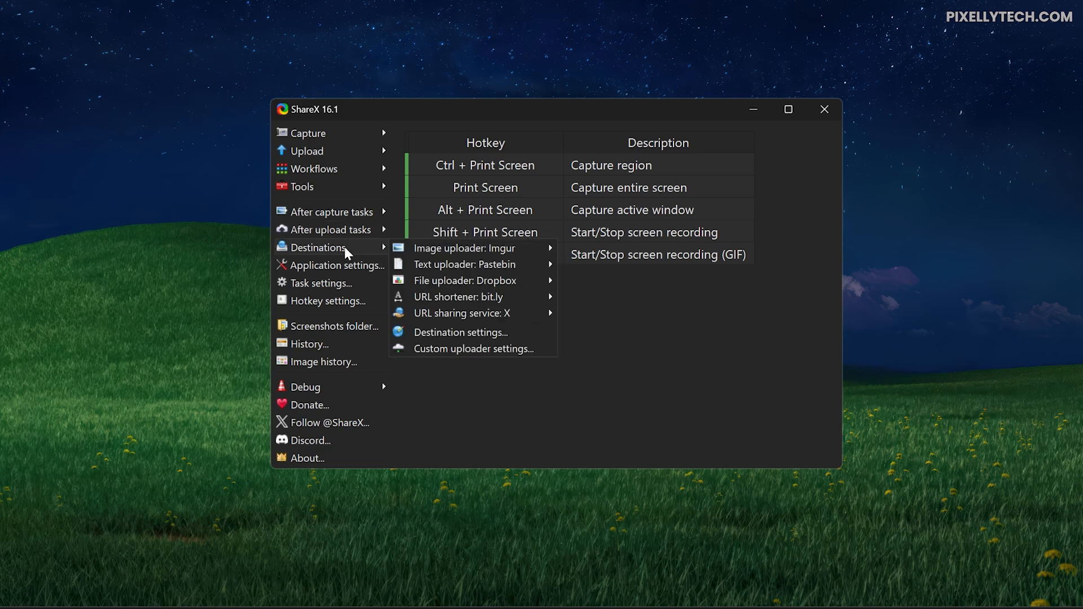
{"action": "mouse_move", "coordinate": [519, 255]}
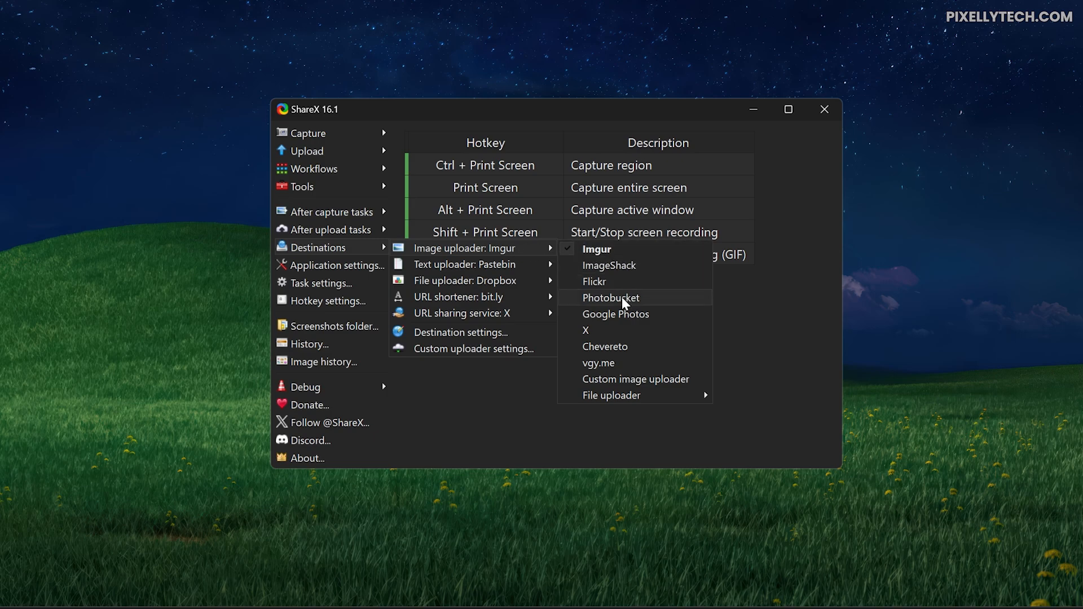
{"action": "mouse_move", "coordinate": [625, 398]}
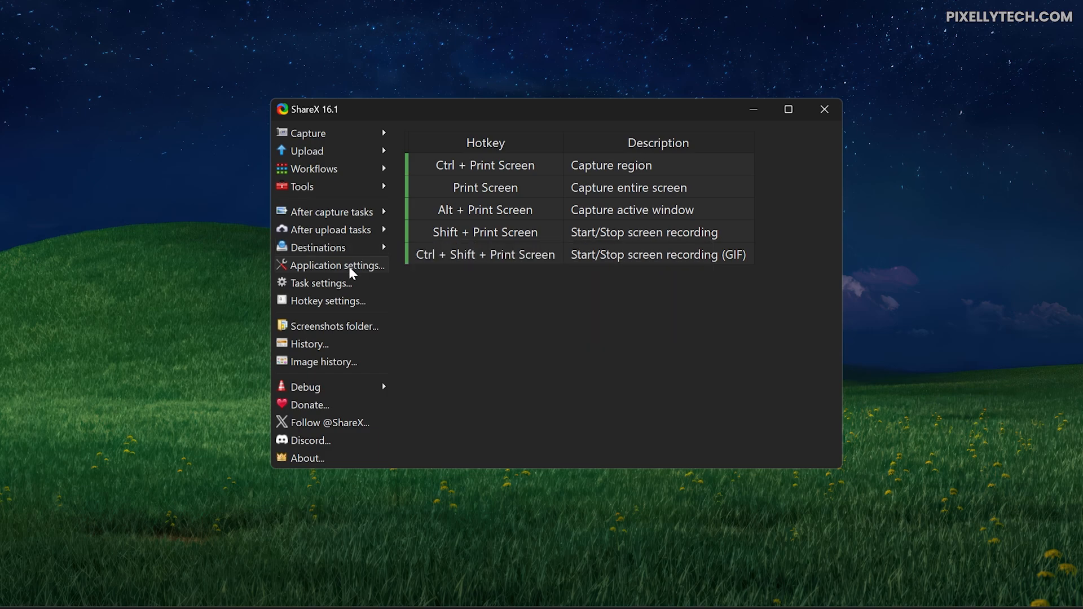
Enable the use of a custom screenshots folder in the application's path settings
{"action": "left_click", "coordinate": [349, 267]}
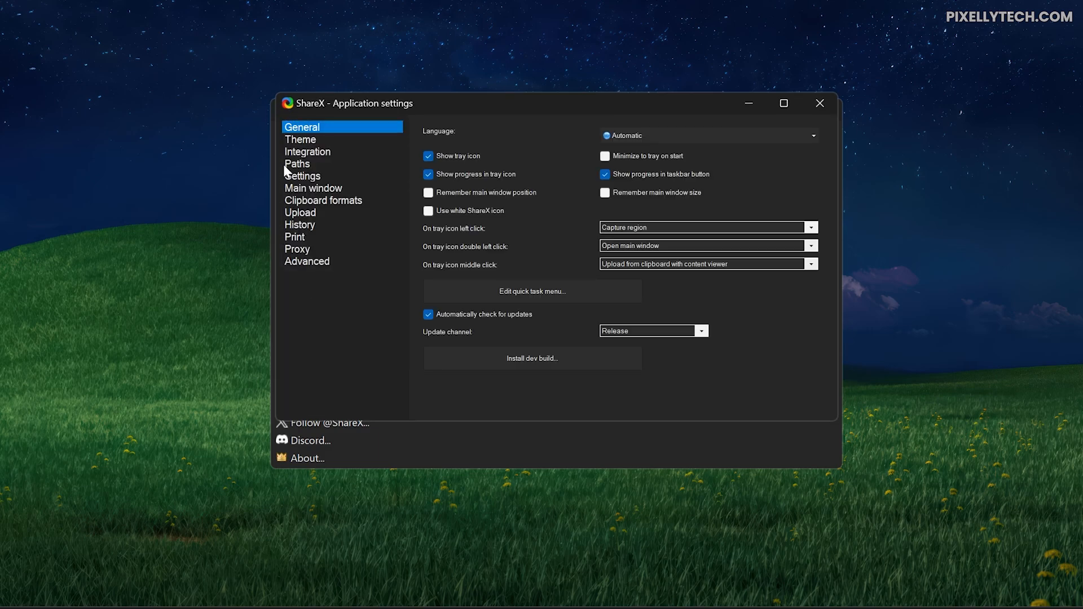
{"action": "left_click", "coordinate": [297, 167]}
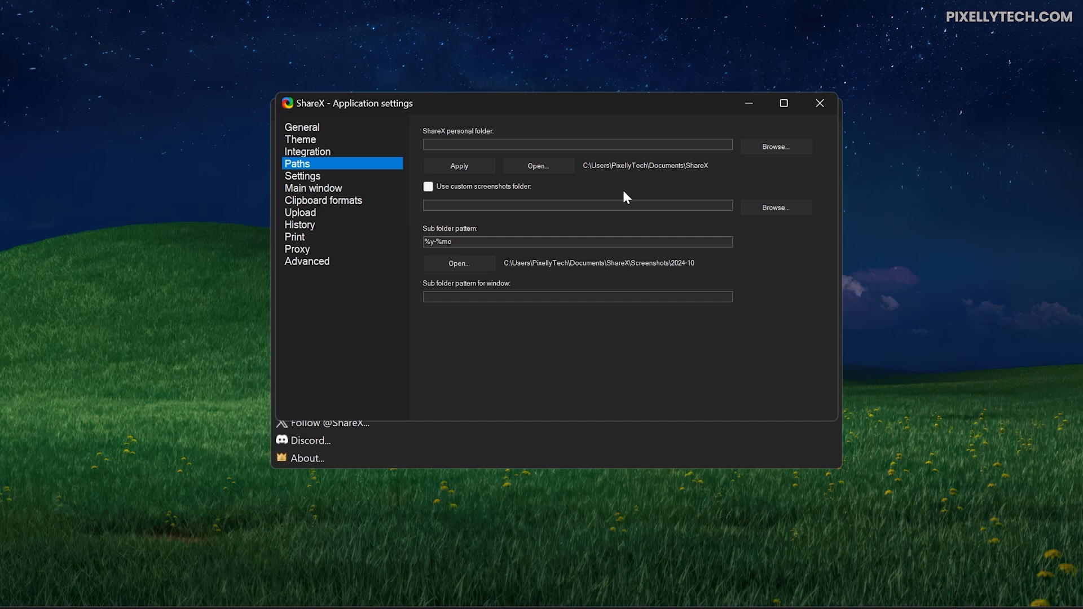
{"action": "left_click", "coordinate": [428, 187]}
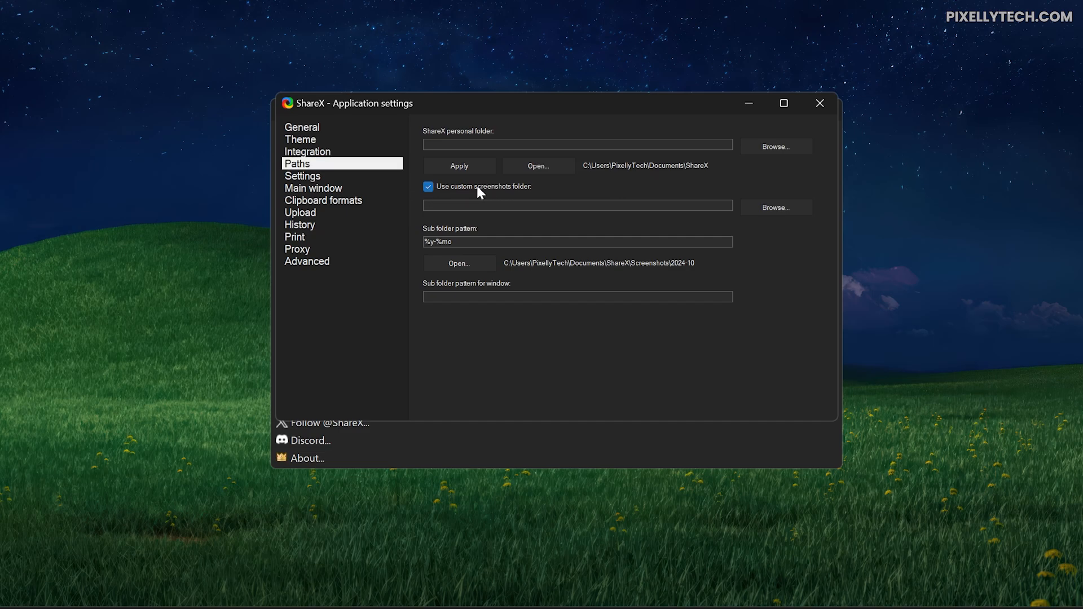
Create a folder named Screenshots in Pictures and select it as the custom screenshots folder
{"action": "left_click", "coordinate": [787, 213]}
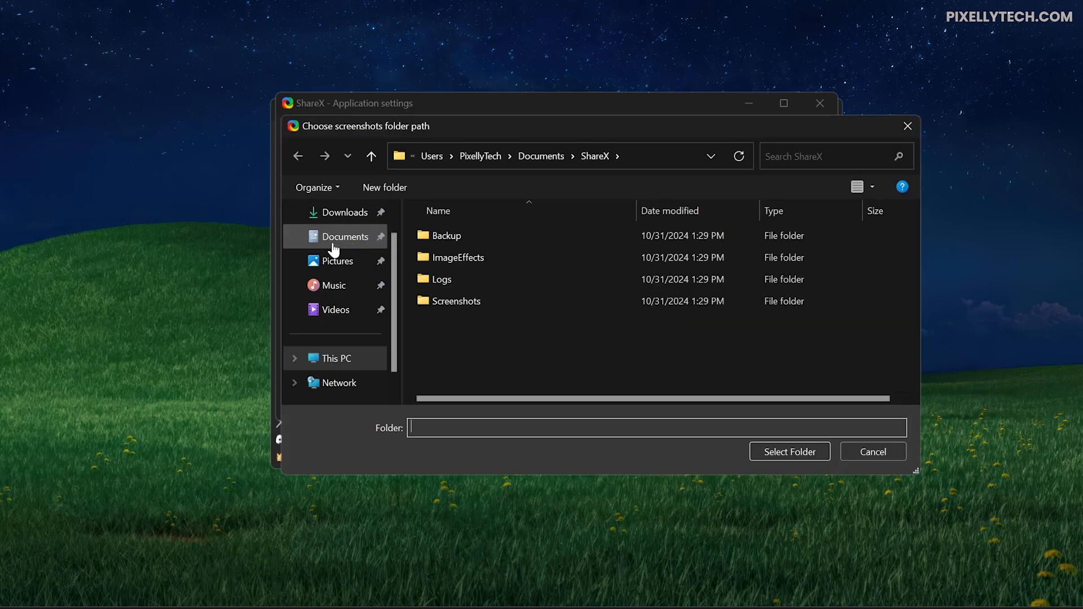
{"action": "left_click", "coordinate": [338, 262]}
{"action": "right_click", "coordinate": [560, 323]}
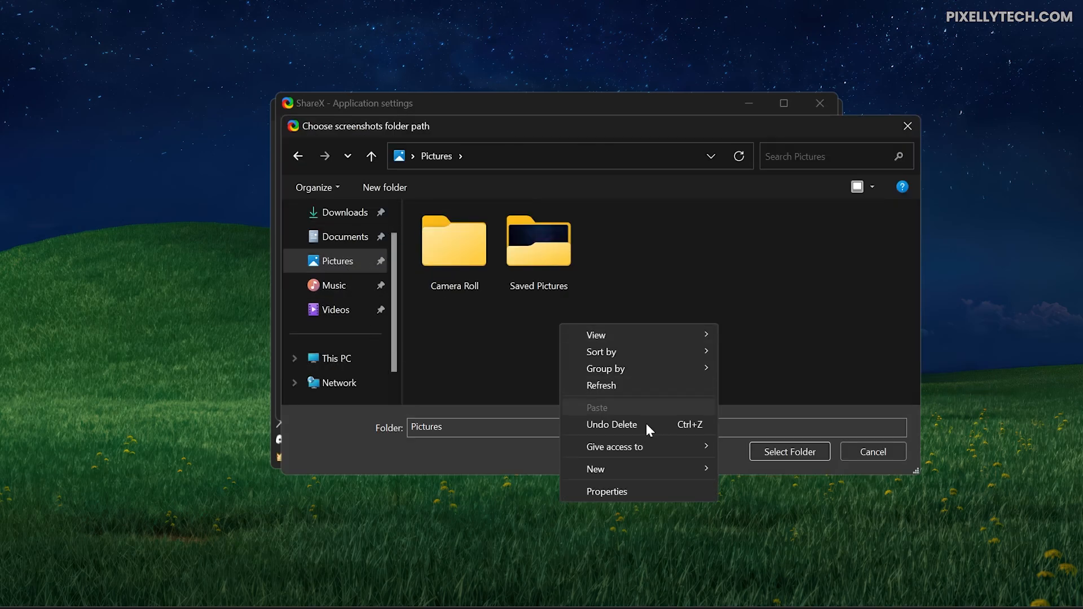
{"action": "mouse_move", "coordinate": [654, 469]}
{"action": "left_click", "coordinate": [759, 473]}
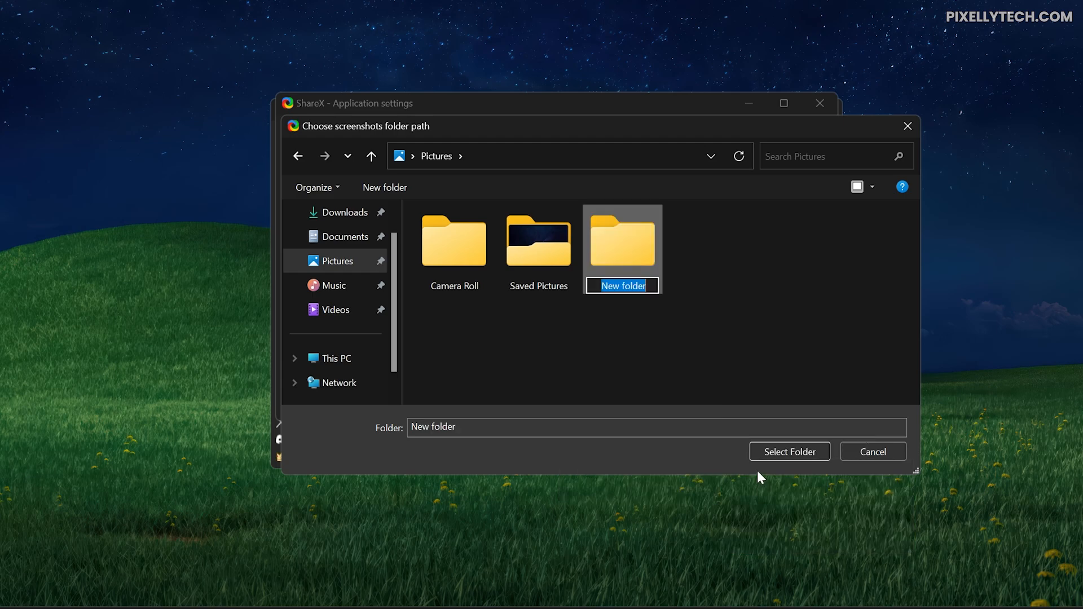
{"action": "type", "text": "Scree"}
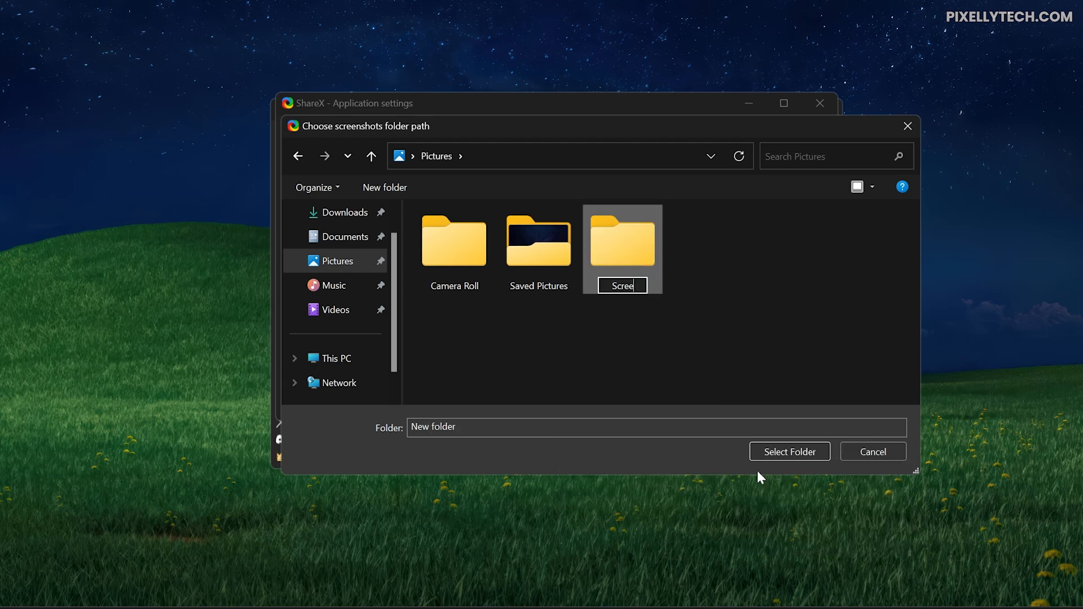
{"action": "type", "text": "nshots"}
{"action": "key", "text": "Return"}
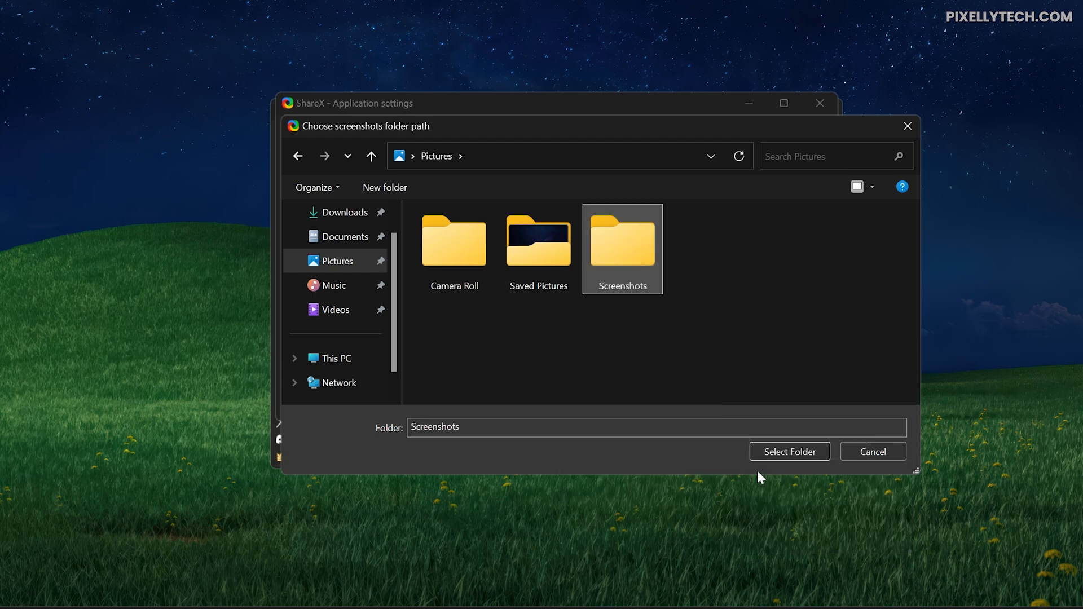
{"action": "left_click", "coordinate": [788, 452]}
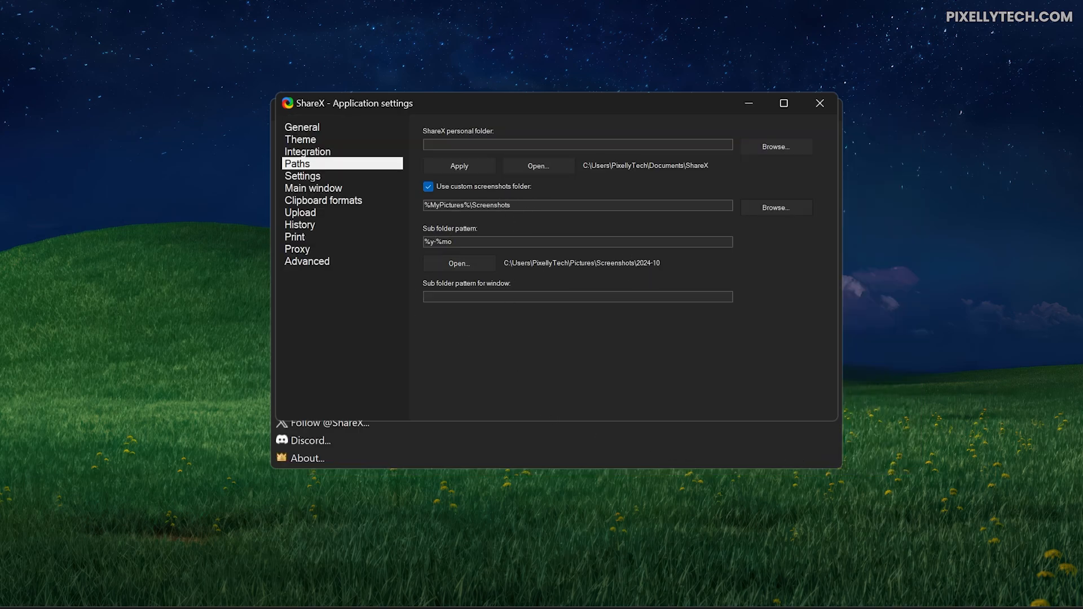
Look over the custom folder path and the general application settings, and close the application settings
{"action": "double_click", "coordinate": [491, 206]}
{"action": "left_click", "coordinate": [342, 127]}
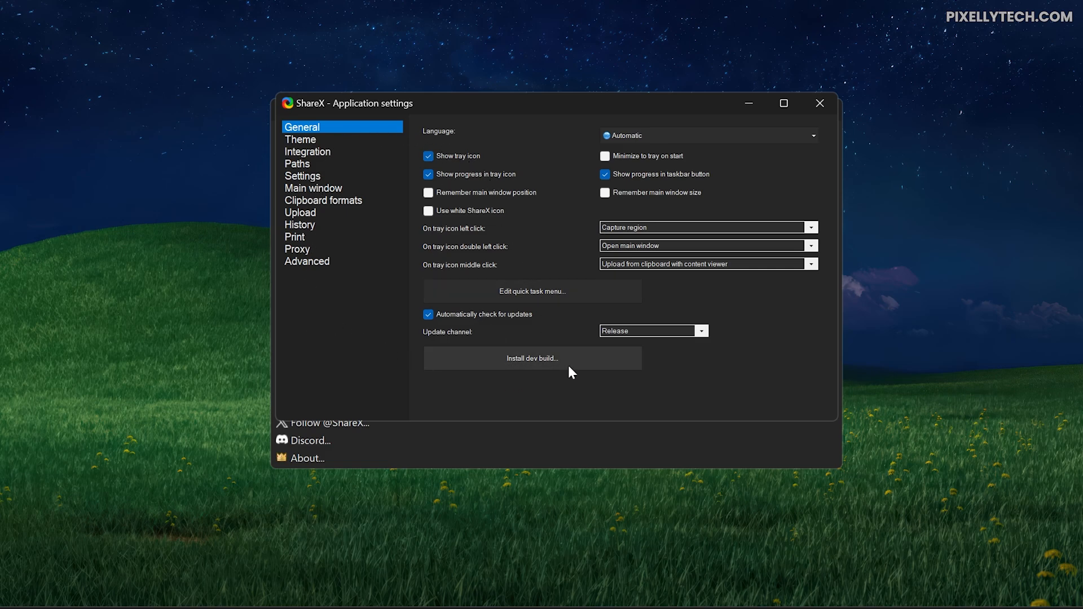
{"action": "left_click", "coordinate": [820, 103]}
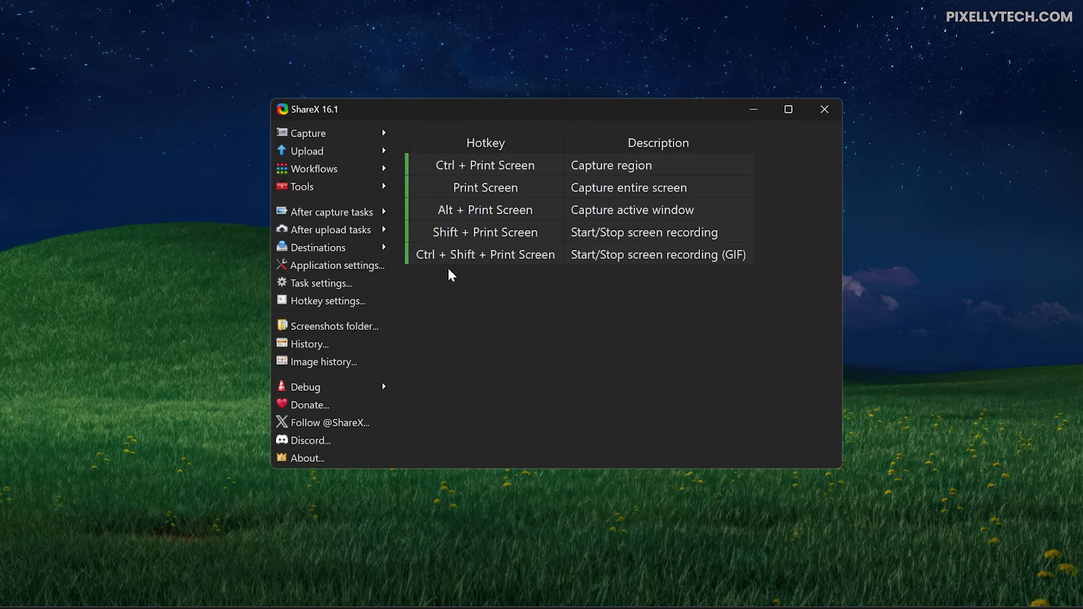
Disable the sound played after a capture is made in the task notification settings
{"action": "left_click", "coordinate": [337, 284]}
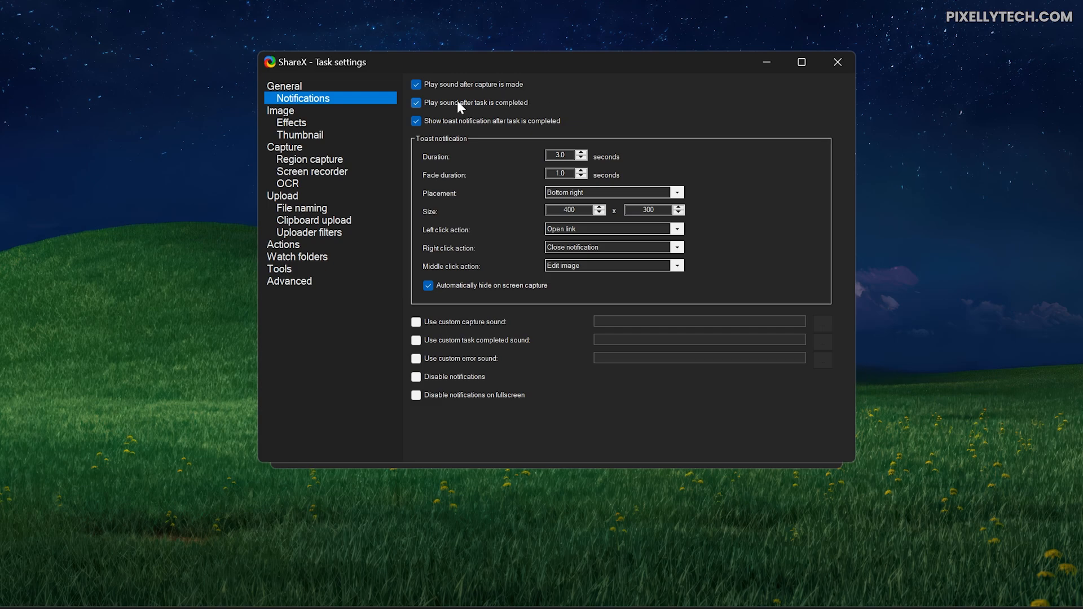
{"action": "left_click", "coordinate": [446, 86]}
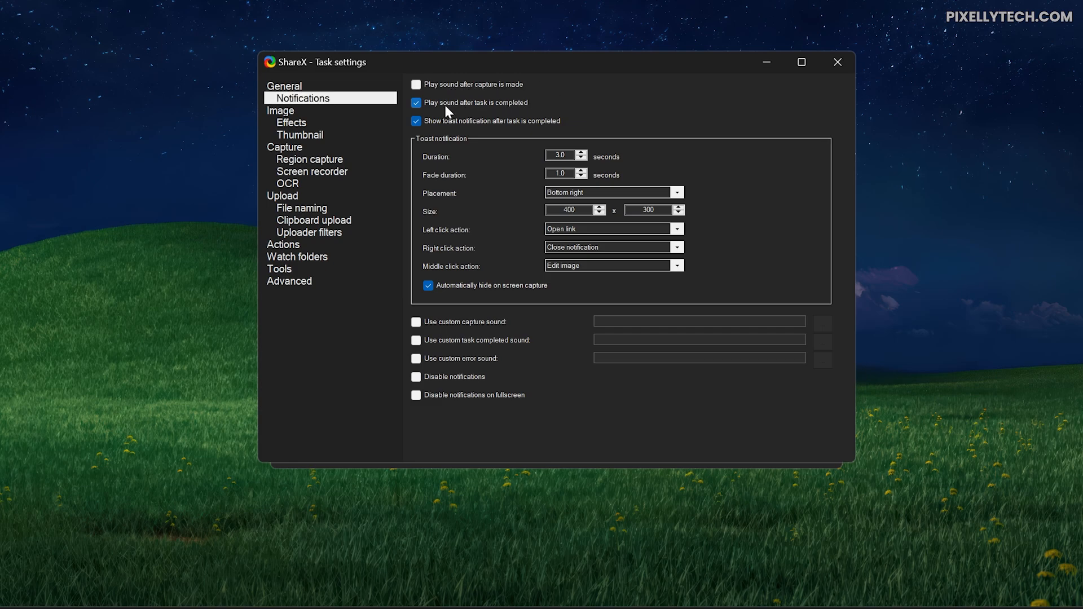
Keep PNG as the image format and set the GIF quality to Octree quantizer 256 colors (Slow encoding but better quality)
{"action": "left_click", "coordinate": [321, 110]}
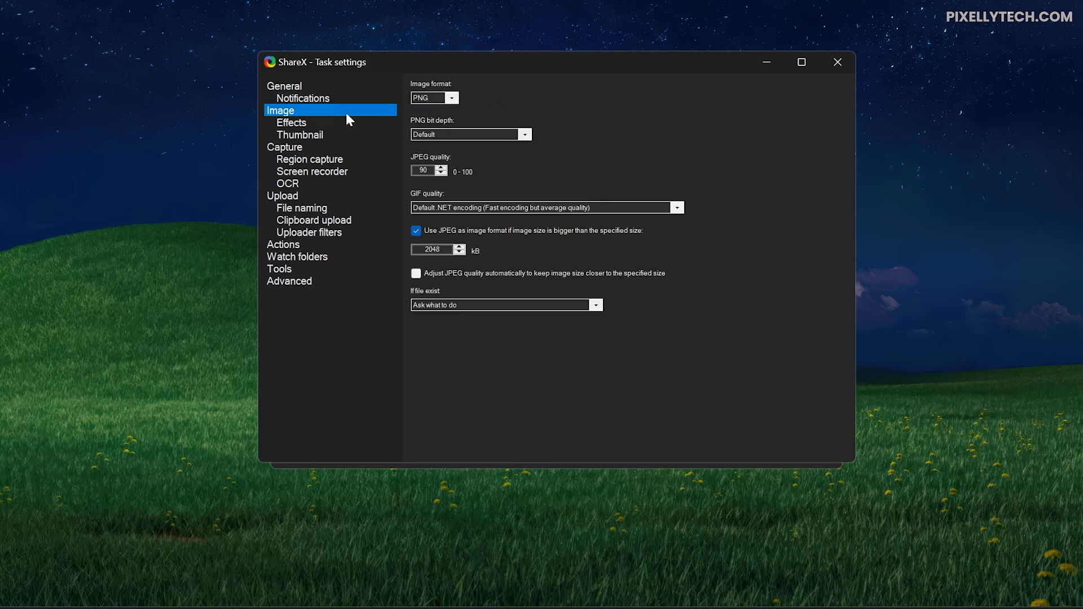
{"action": "left_click", "coordinate": [453, 100]}
{"action": "left_click", "coordinate": [453, 100]}
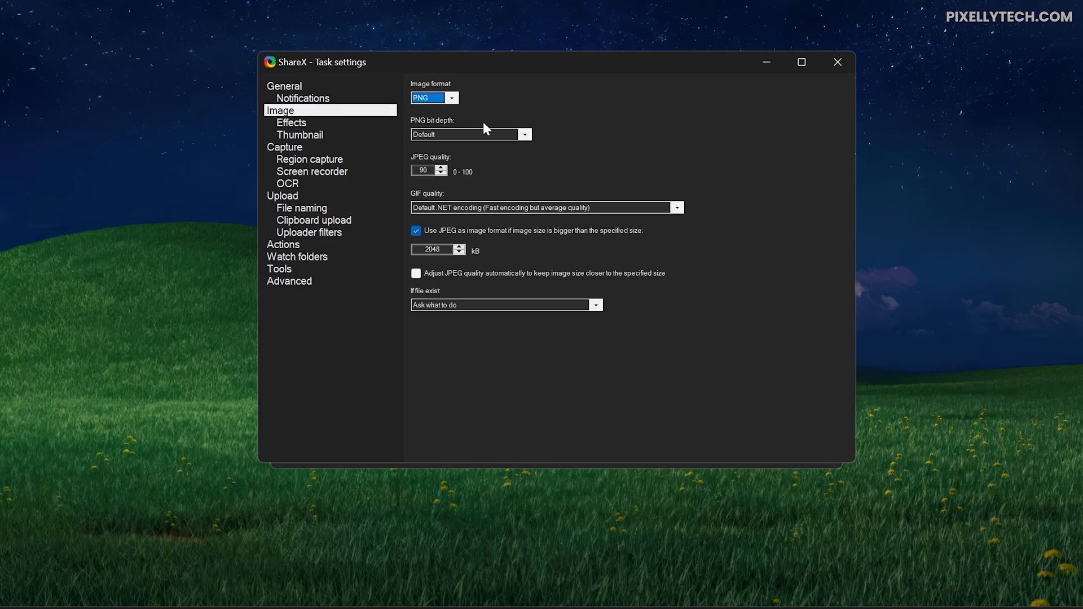
{"action": "left_click", "coordinate": [567, 210]}
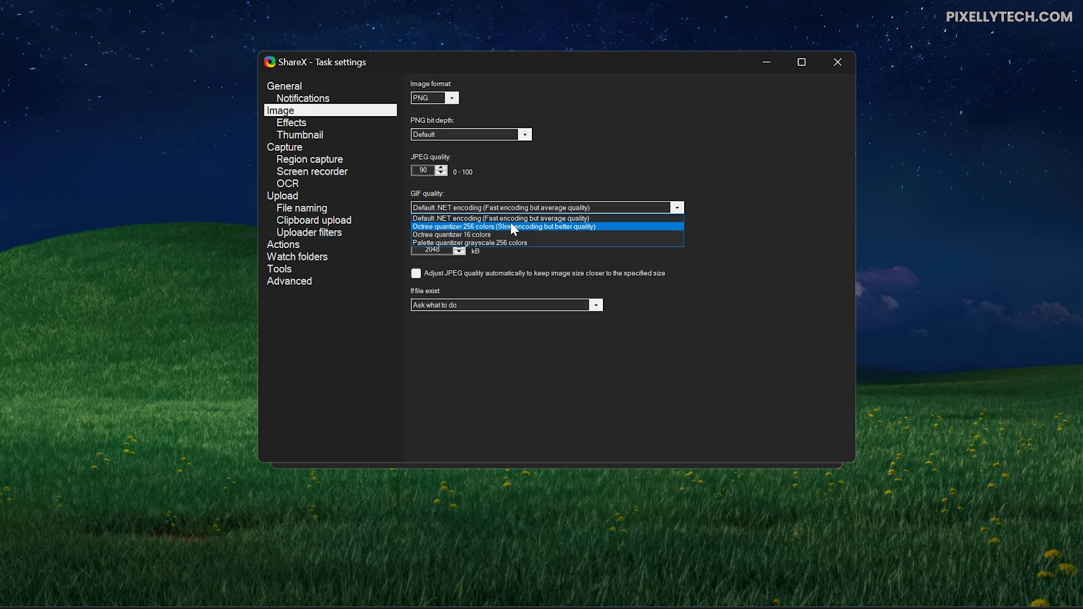
{"action": "left_click", "coordinate": [542, 227]}
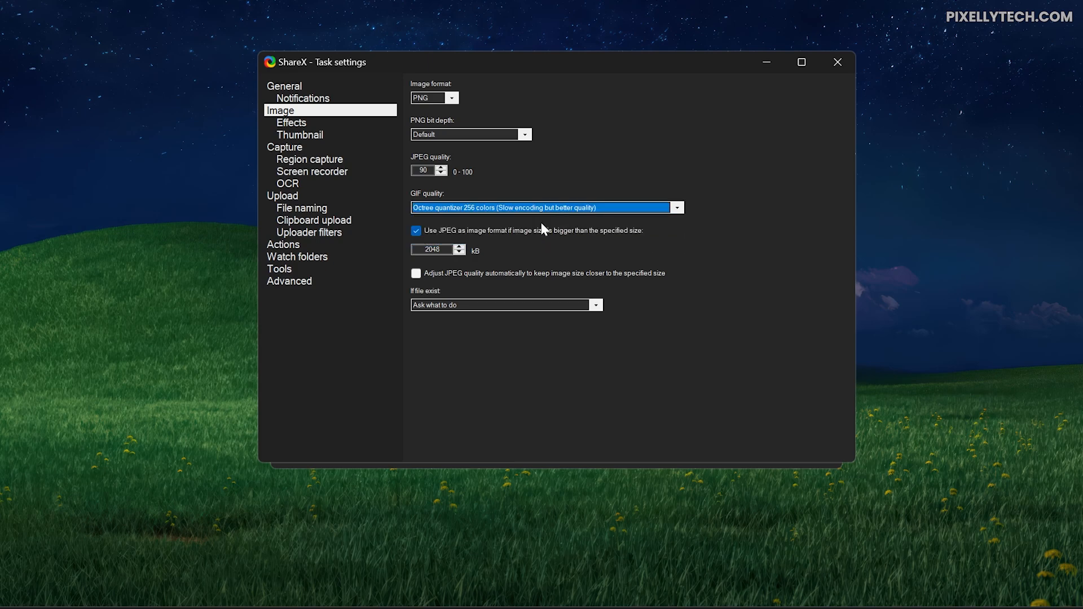
Check the screen recorder's frame rates for screen recordings and GIFs, and close the task settings
{"action": "left_click", "coordinate": [333, 172]}
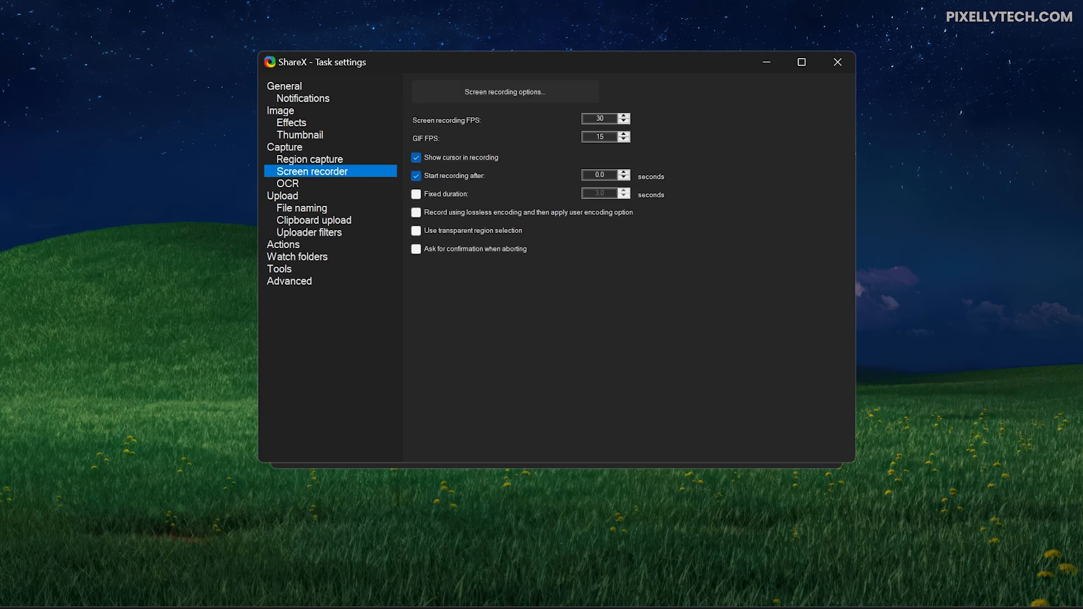
{"action": "left_click", "coordinate": [600, 118]}
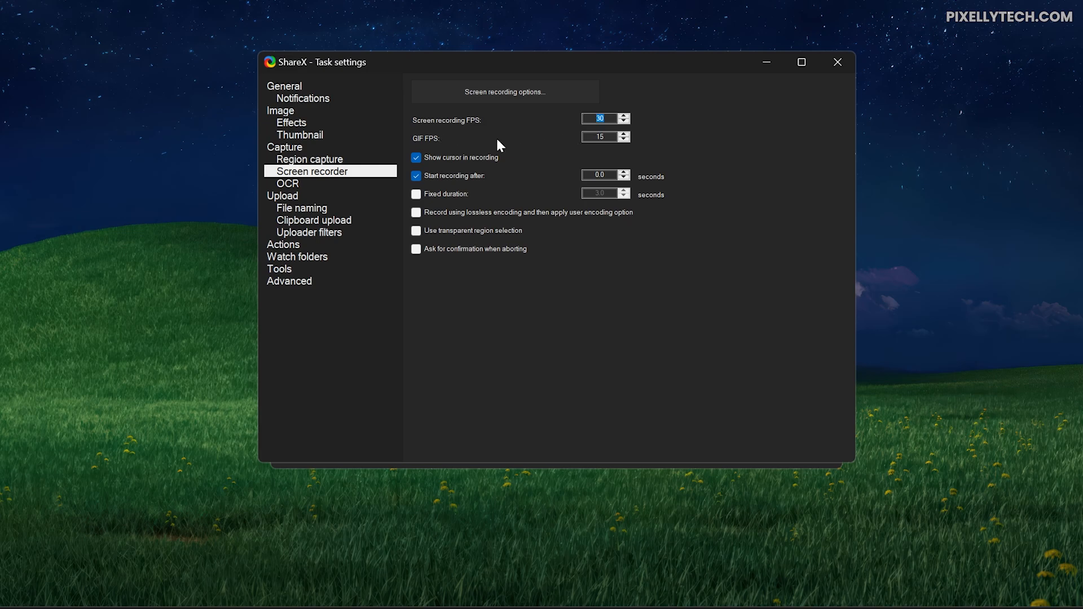
{"action": "key", "text": "Tab"}
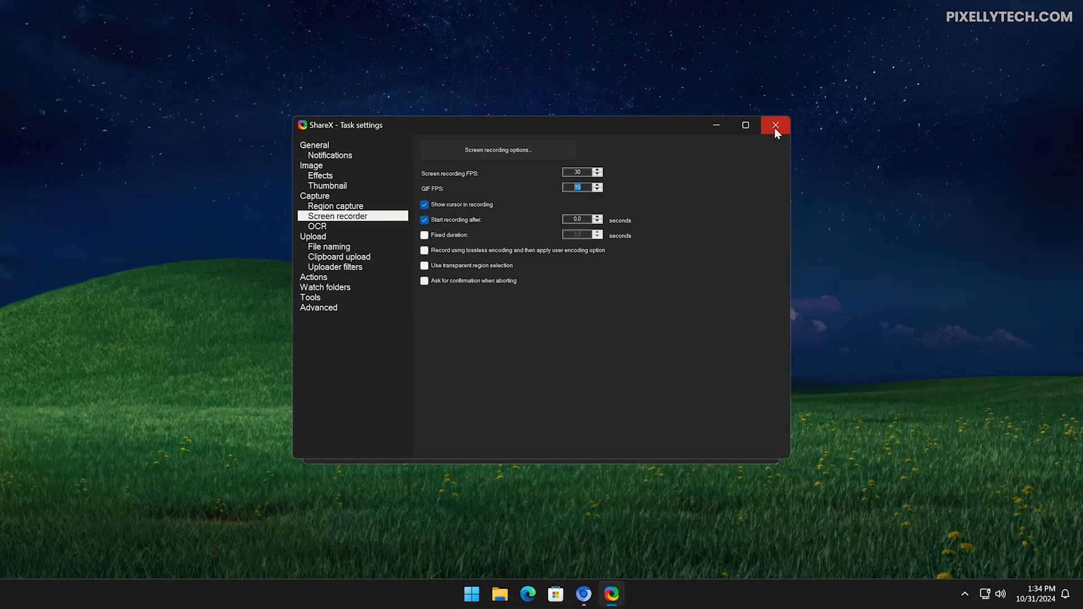
{"action": "left_click", "coordinate": [776, 127]}
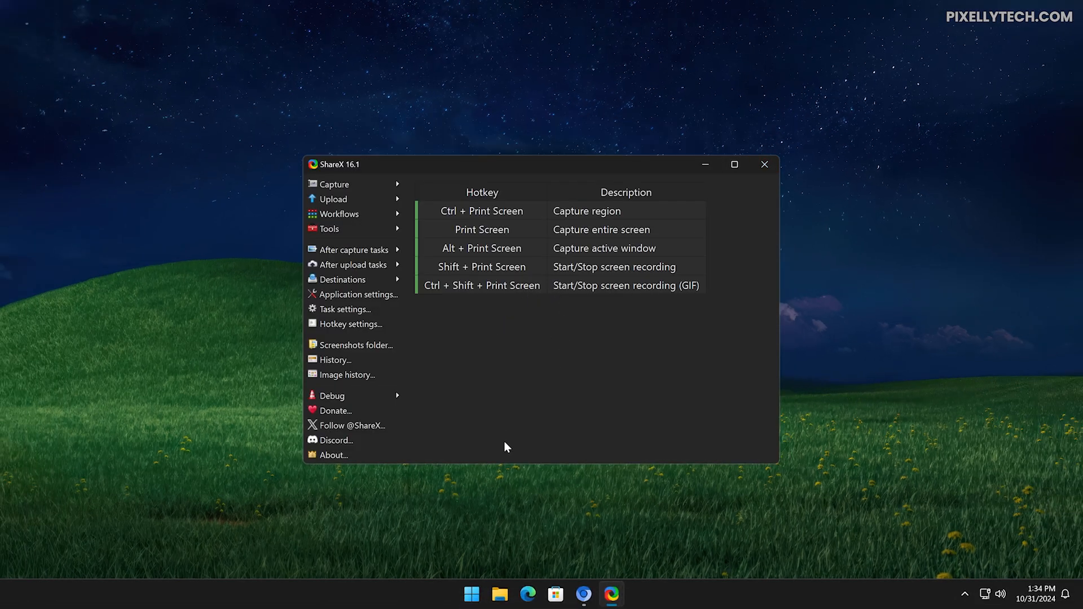
Switch to the browser, capture a region covering most of the ShareX homepage, and allow the screenshot upload
{"action": "left_click", "coordinate": [584, 594]}
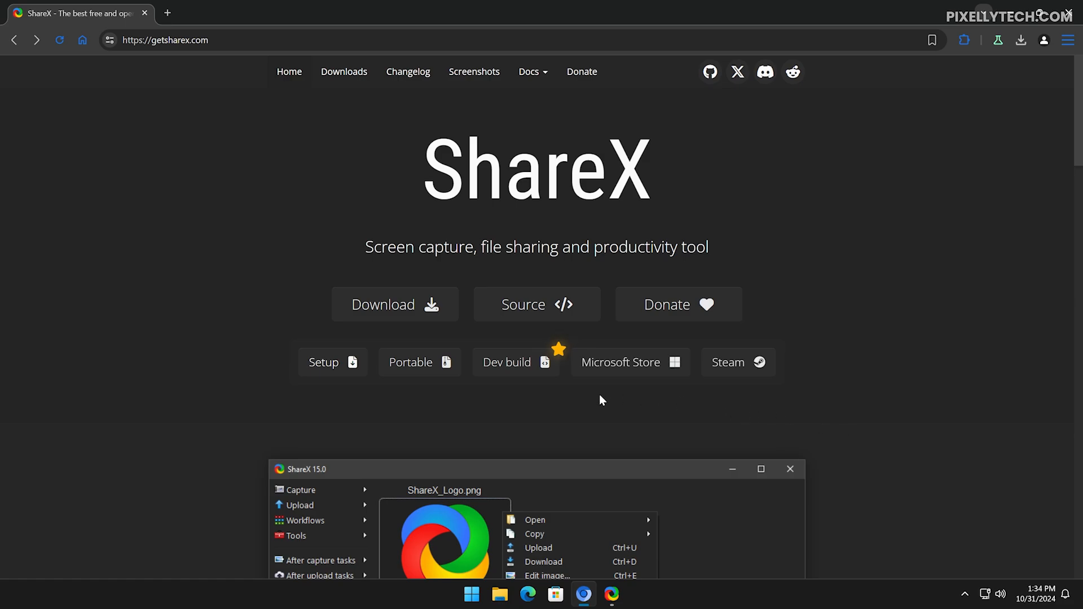
{"action": "key", "text": "ctrl+Print"}
{"action": "left_click_drag", "start_coordinate": [227, 91], "coordinate": [843, 563]}
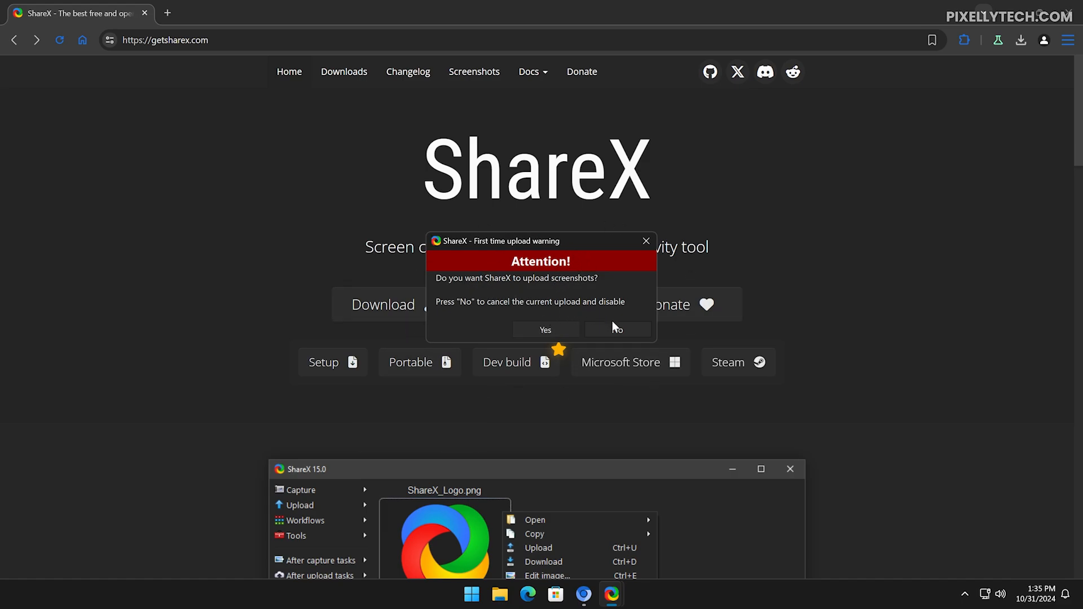
{"action": "left_click", "coordinate": [564, 330]}
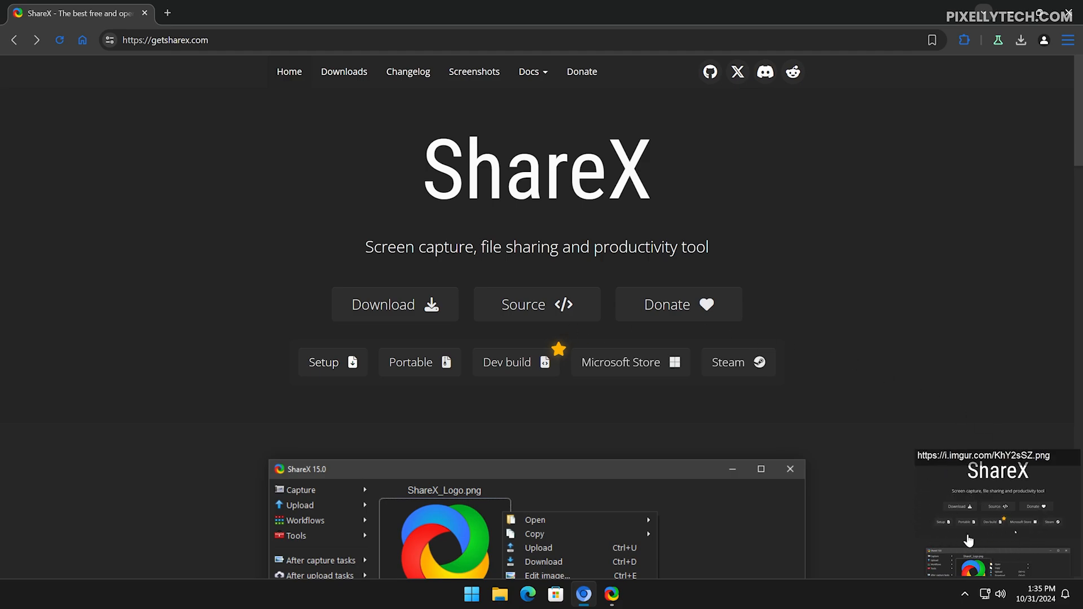
{"action": "left_click", "coordinate": [166, 13]}
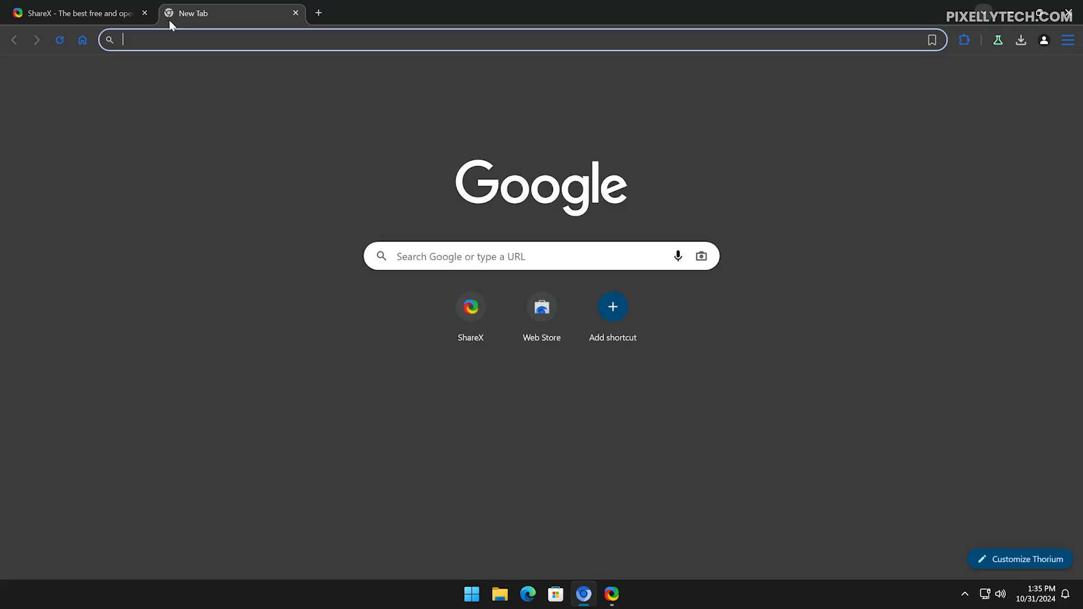
{"action": "right_click", "coordinate": [186, 39]}
{"action": "left_click", "coordinate": [244, 147]}
{"action": "mouse_move", "coordinate": [262, 40]}
{"action": "left_mouse_down"}
{"action": "mouse_move", "coordinate": [136, 39]}
{"action": "mouse_move", "coordinate": [256, 39]}
{"action": "left_mouse_up"}
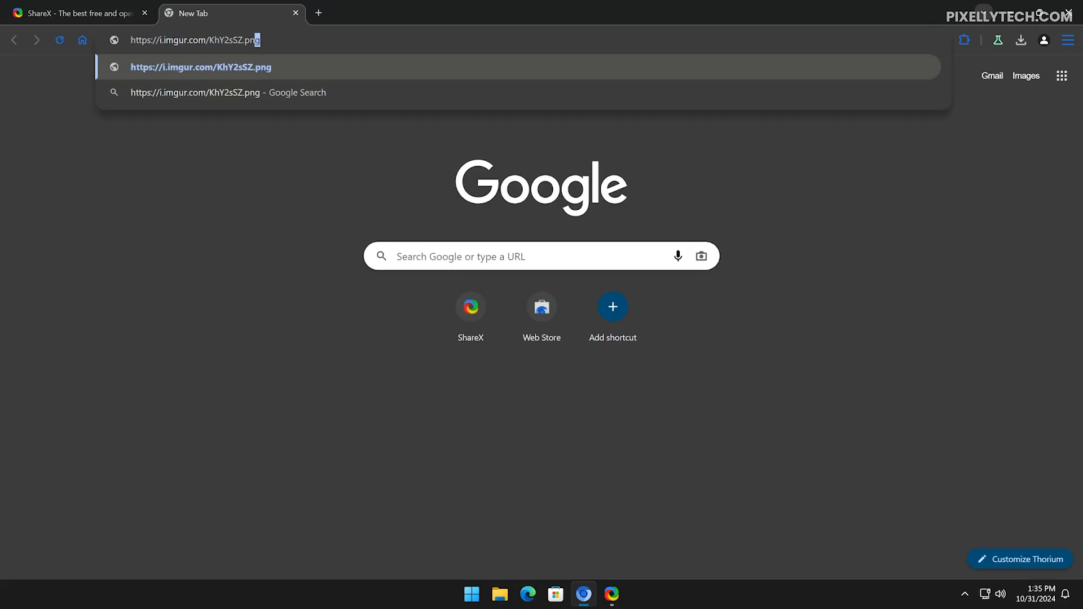
{"action": "key", "text": "Return"}
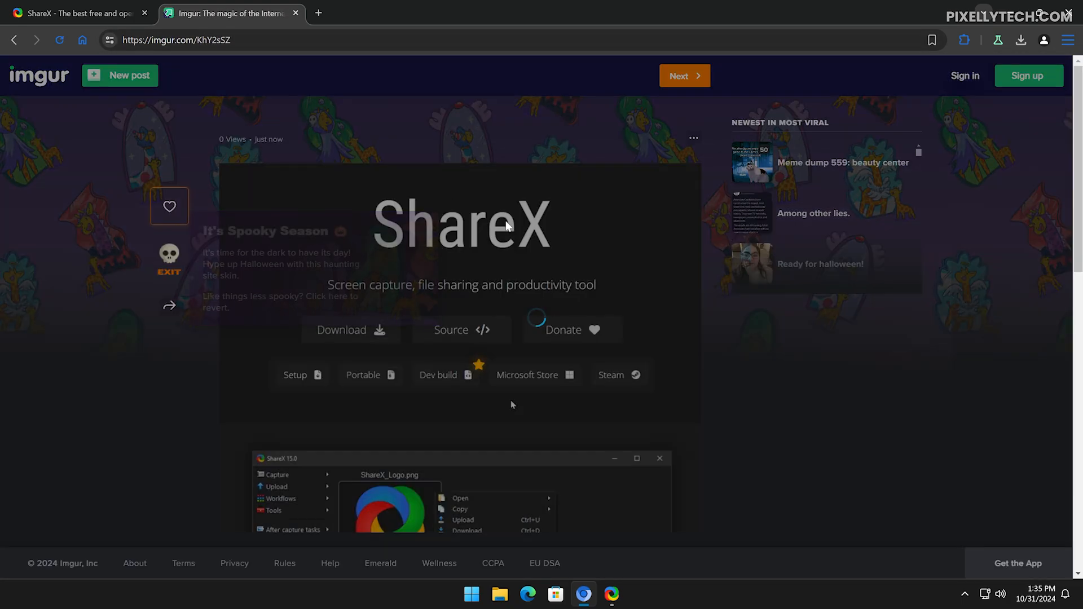
{"action": "left_click", "coordinate": [513, 405]}
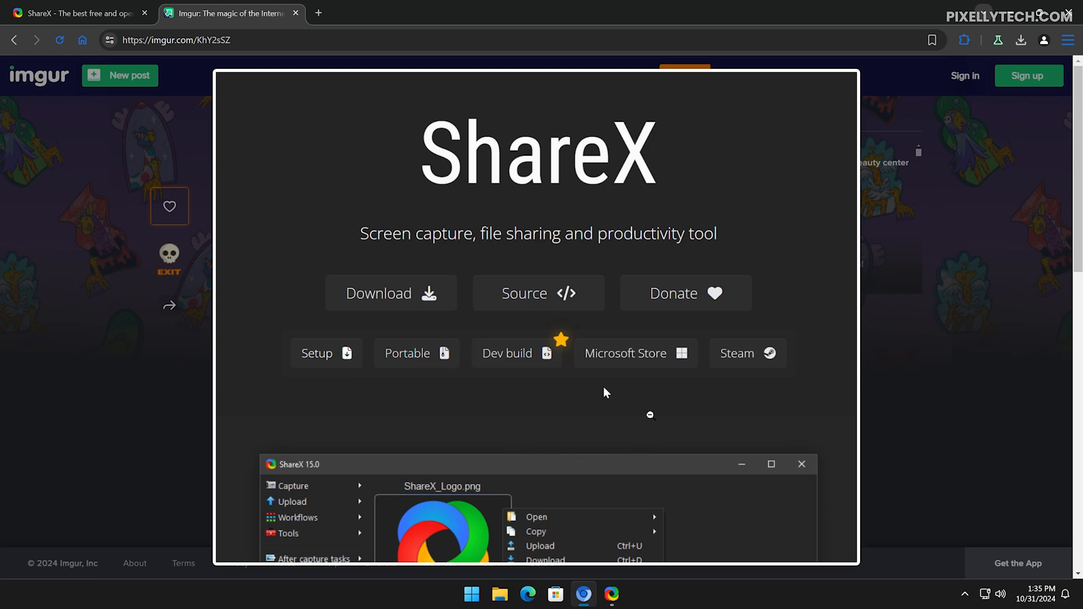
Minimize the browser and open the Pictures > Screenshots > 2024-10 folder in File Explorer
{"action": "left_click", "coordinate": [1022, 19]}
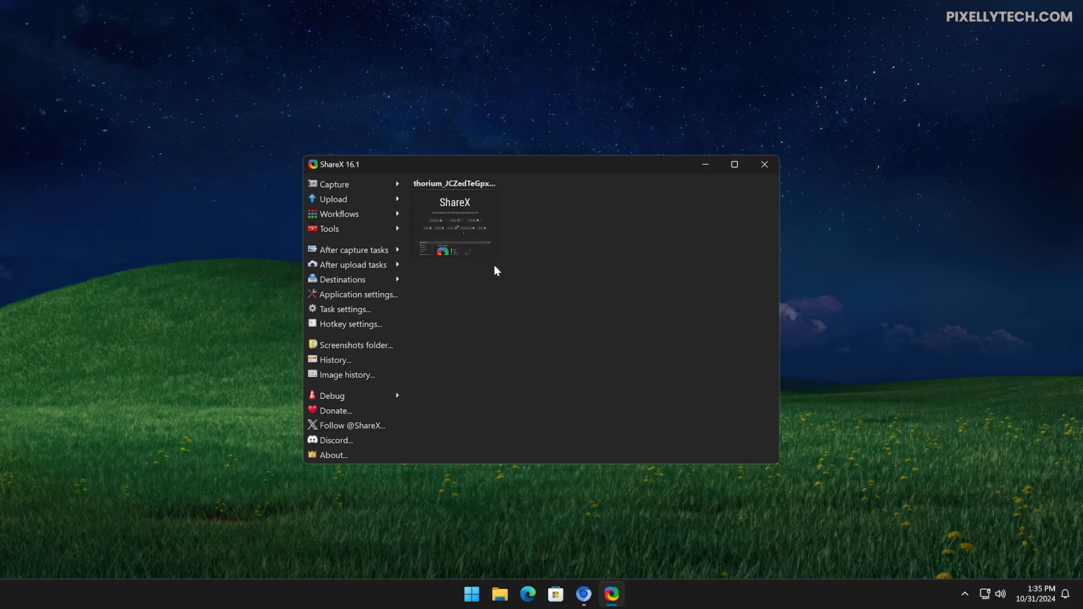
{"action": "left_click", "coordinate": [504, 591]}
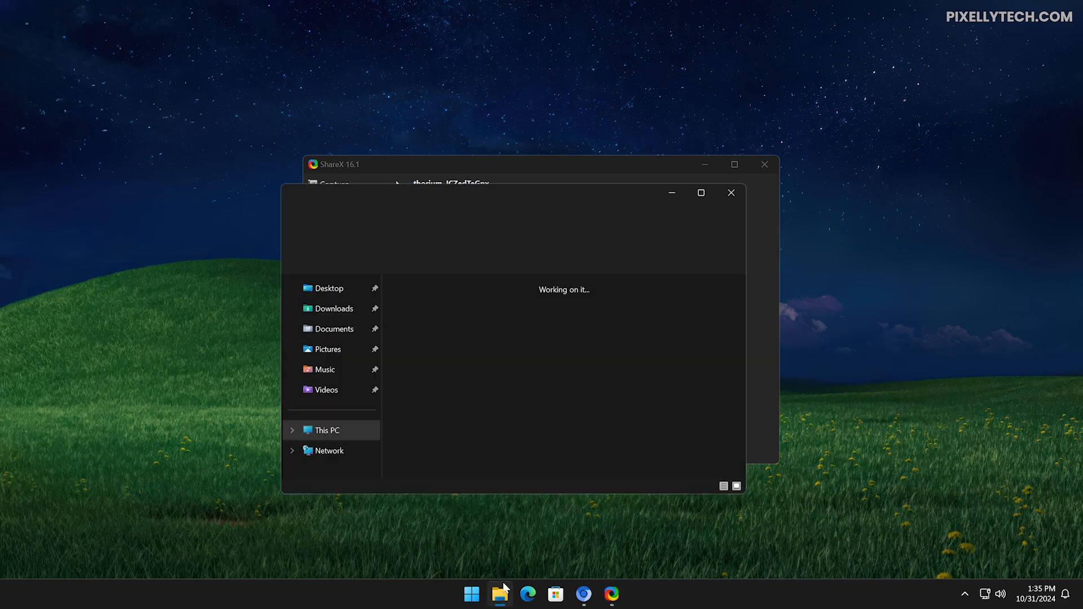
{"action": "left_click", "coordinate": [361, 351]}
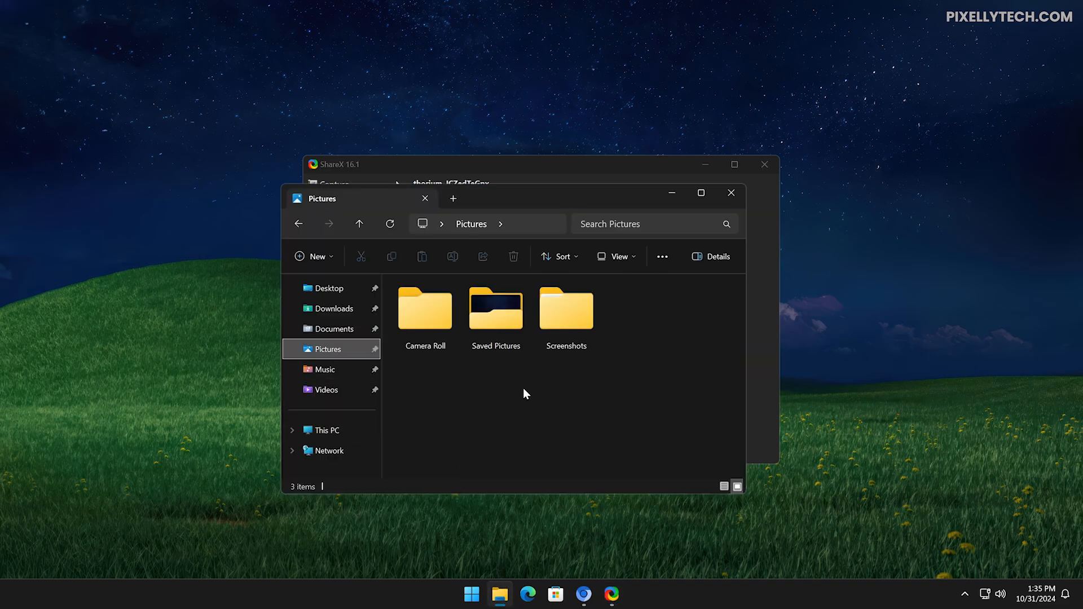
{"action": "left_click", "coordinate": [578, 323]}
{"action": "double_click", "coordinate": [576, 322]}
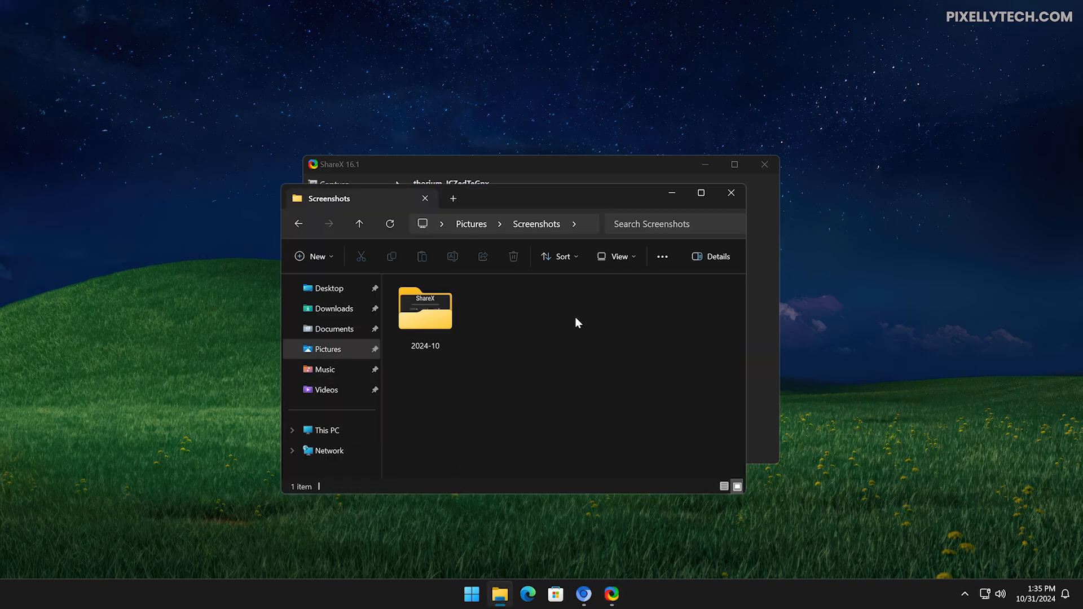
{"action": "double_click", "coordinate": [441, 320]}
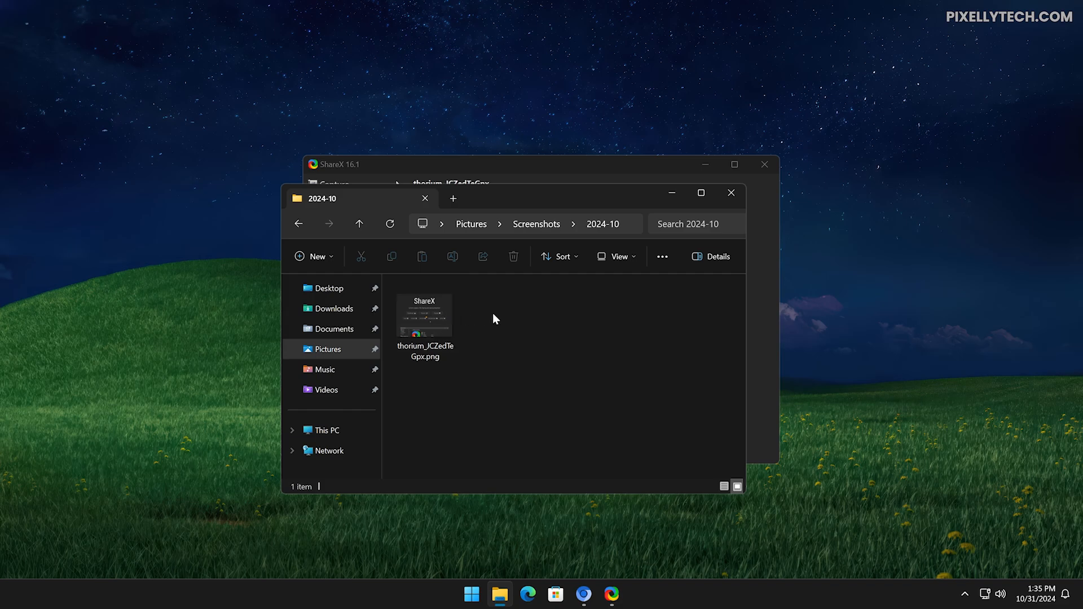
View the saved screenshot thorium_JCZedTeGpx.png in the photo viewer and close the viewer
{"action": "left_click", "coordinate": [421, 349]}
{"action": "key", "text": "Return"}
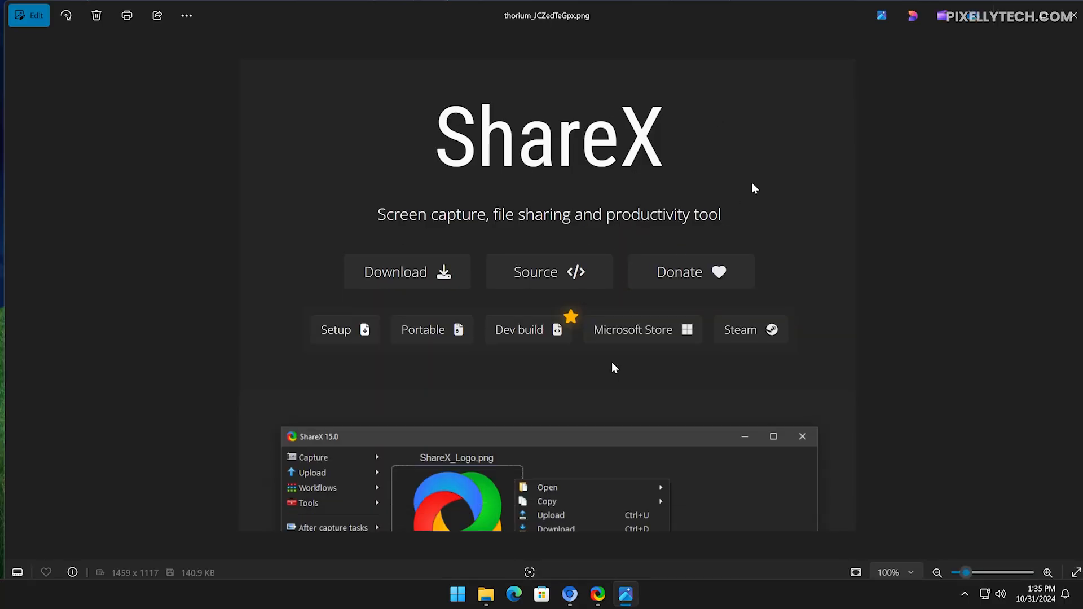
{"action": "key", "text": "alt+F4"}
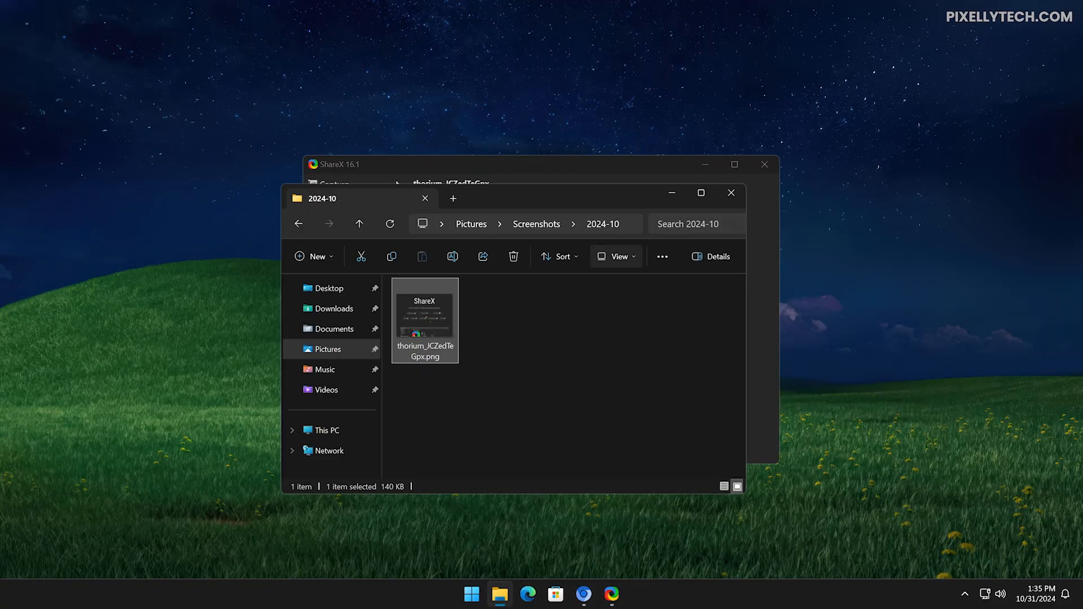
Enable the "Edit with ShareX" entry for the Windows Explorer context menu in ShareX's application settings, and minimize ShareX
{"action": "left_click", "coordinate": [544, 163]}
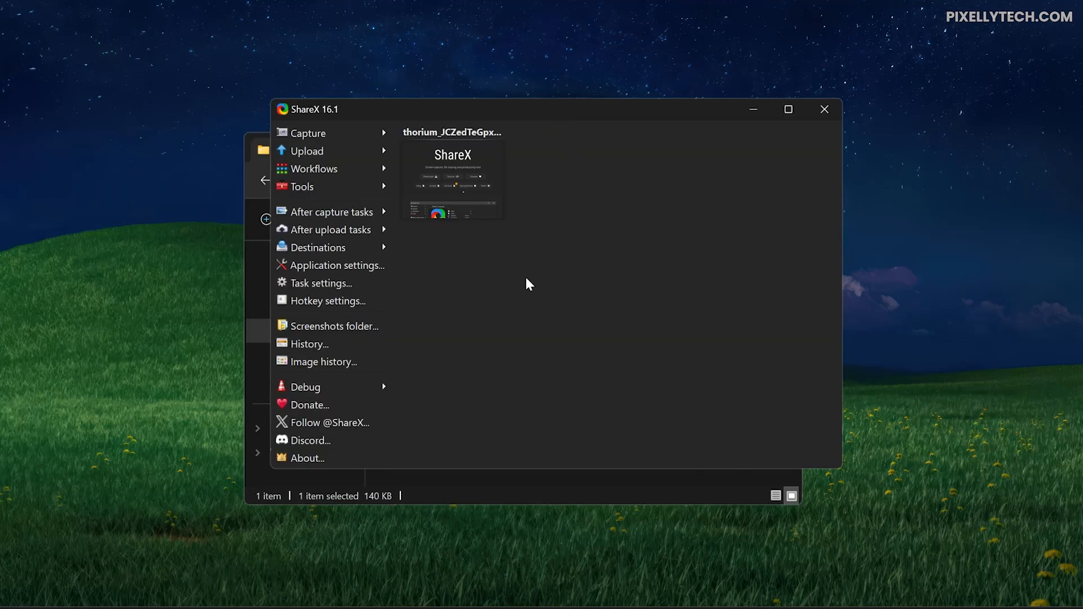
{"action": "left_click", "coordinate": [346, 264]}
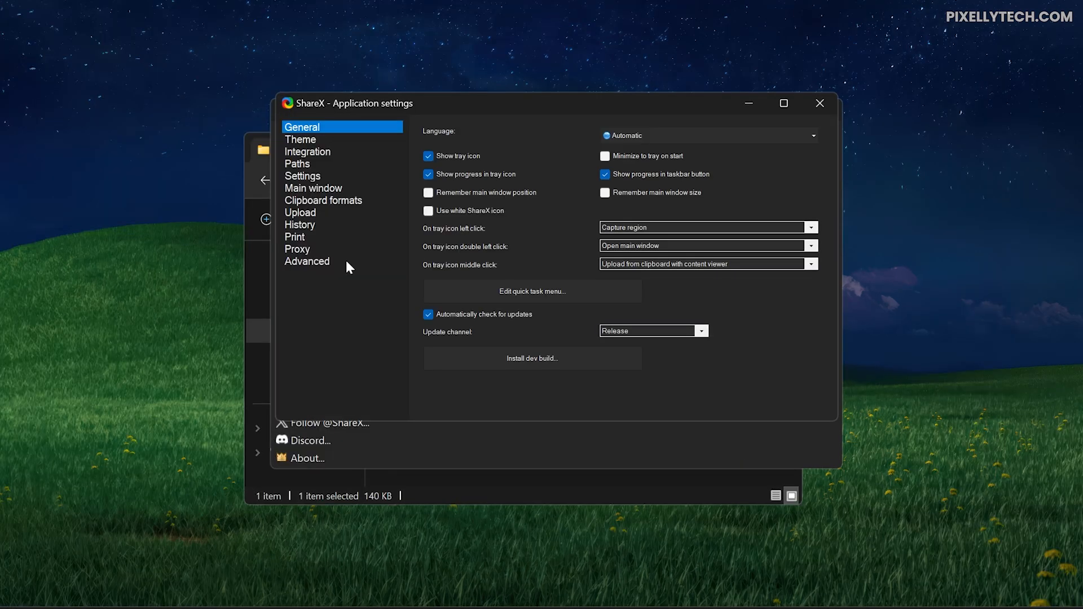
{"action": "left_click", "coordinate": [329, 151]}
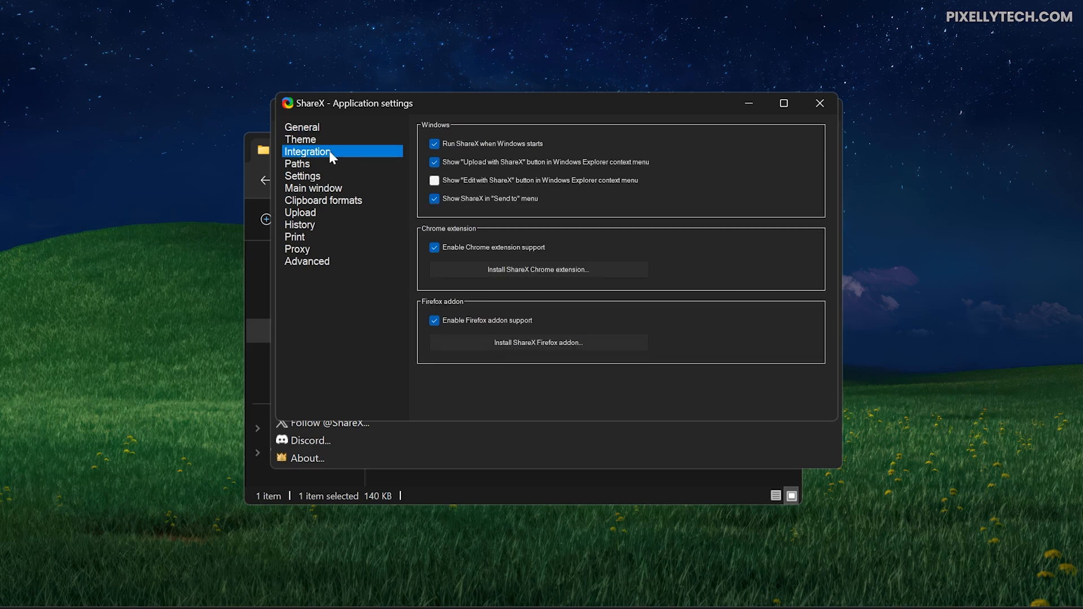
{"action": "left_click", "coordinate": [469, 180]}
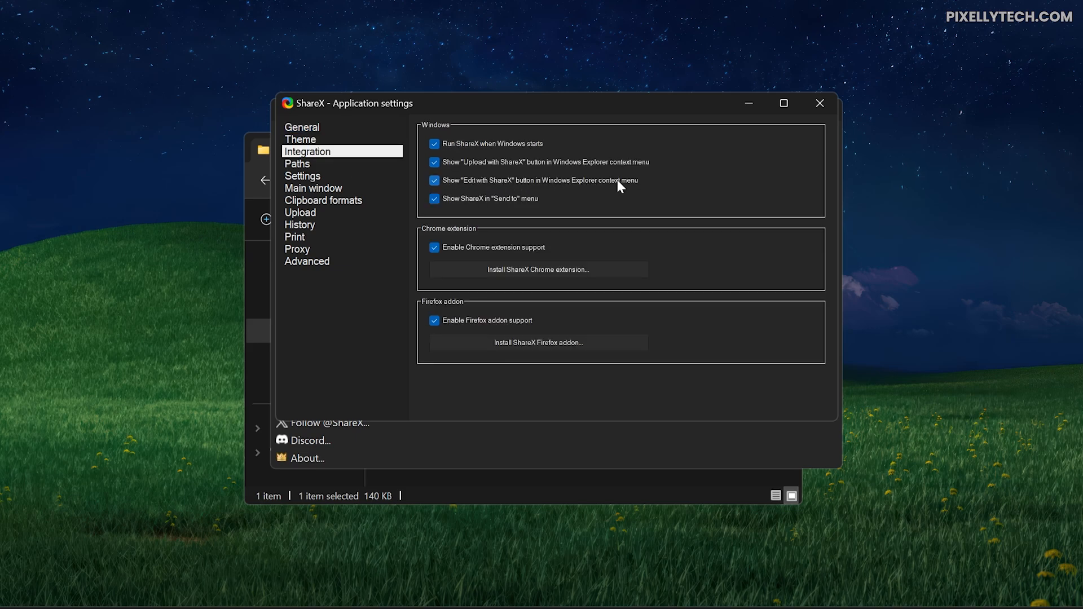
{"action": "left_click", "coordinate": [824, 104]}
{"action": "left_click", "coordinate": [759, 108]}
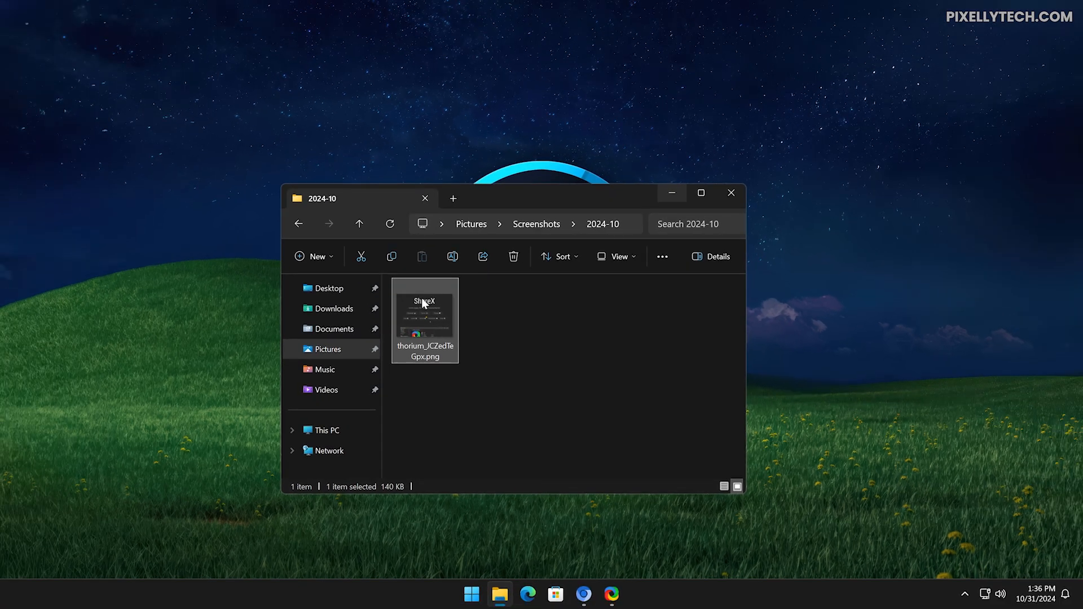
Open thorium_JCZedTeGpx.png from the 2024-10 folder in the ShareX image editor and maximize the editor window
{"action": "right_click", "coordinate": [421, 275]}
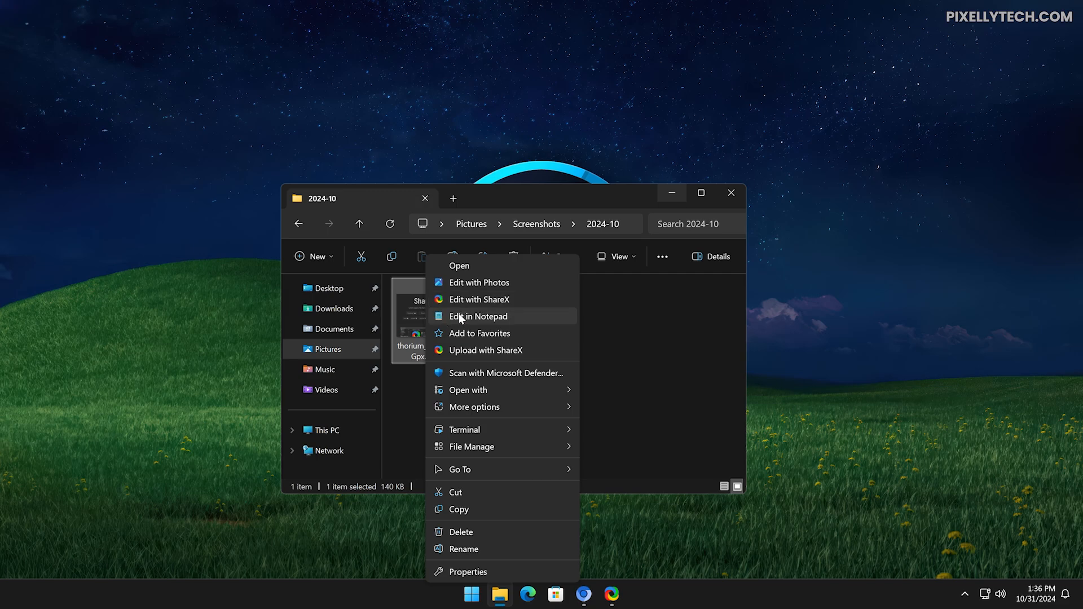
{"action": "left_click", "coordinate": [538, 303]}
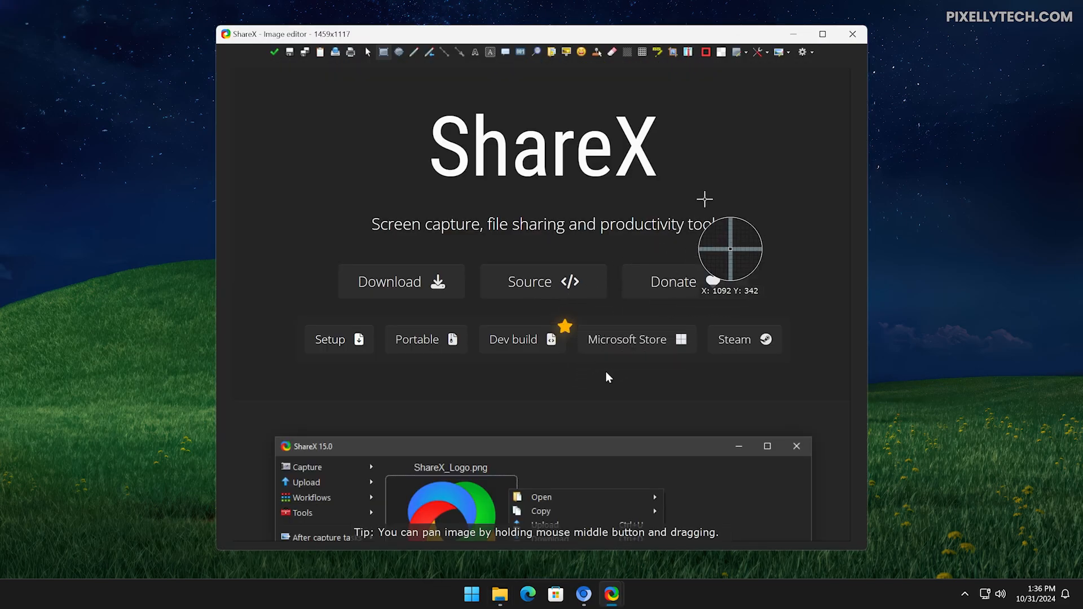
{"action": "left_click", "coordinate": [823, 36]}
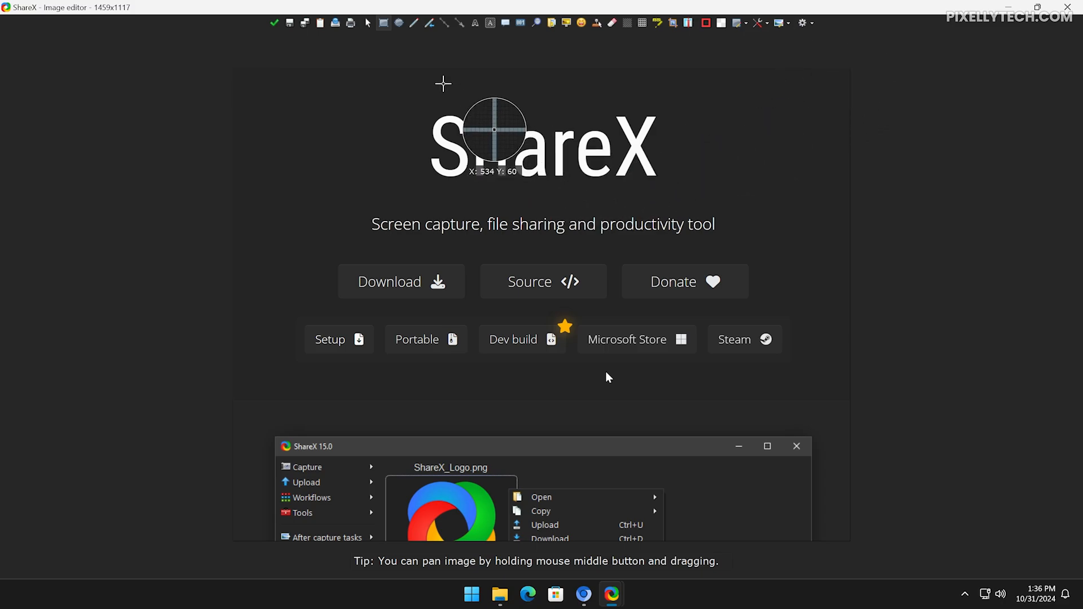
Add the outlined text "Test" to the image and move it beside the ShareX heading, above the tagline
{"action": "left_click", "coordinate": [475, 24]}
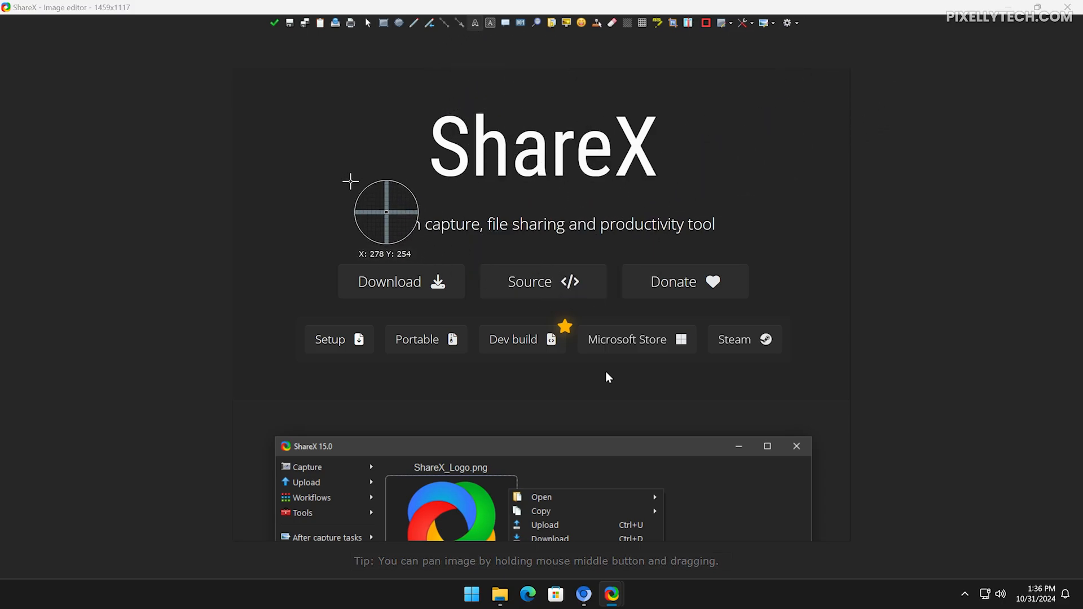
{"action": "left_click", "coordinate": [352, 185]}
{"action": "type", "text": "Test"}
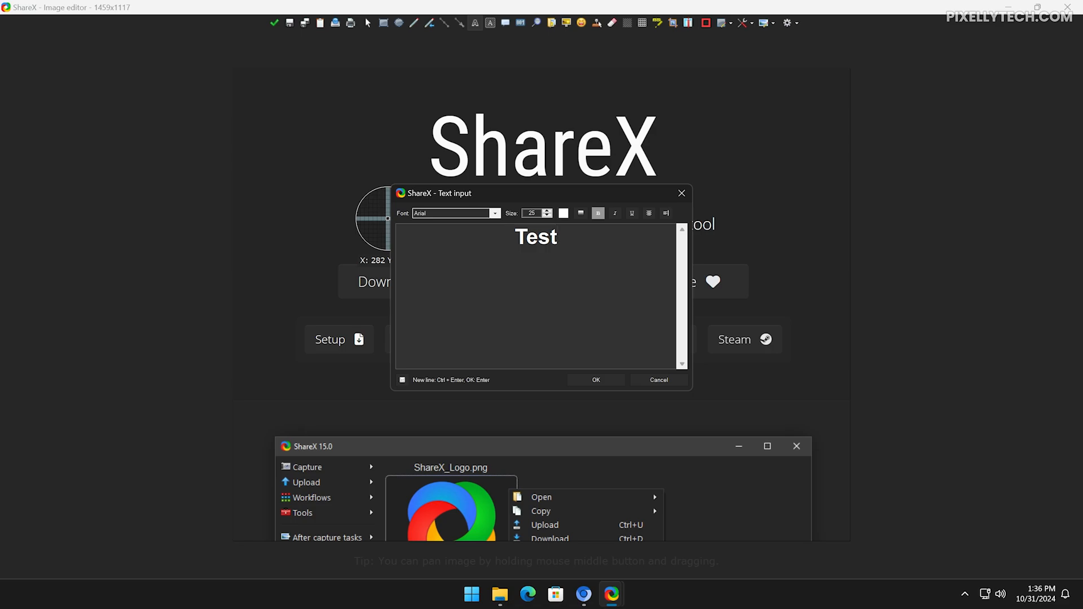
{"action": "left_click", "coordinate": [607, 378]}
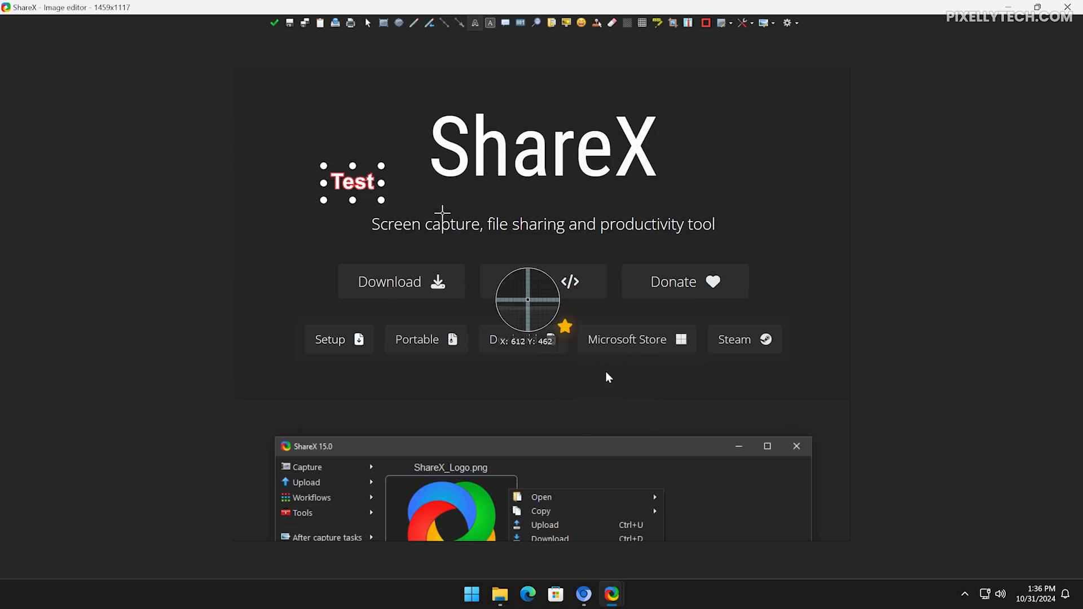
{"action": "left_click_drag", "start_coordinate": [383, 194], "coordinate": [348, 165]}
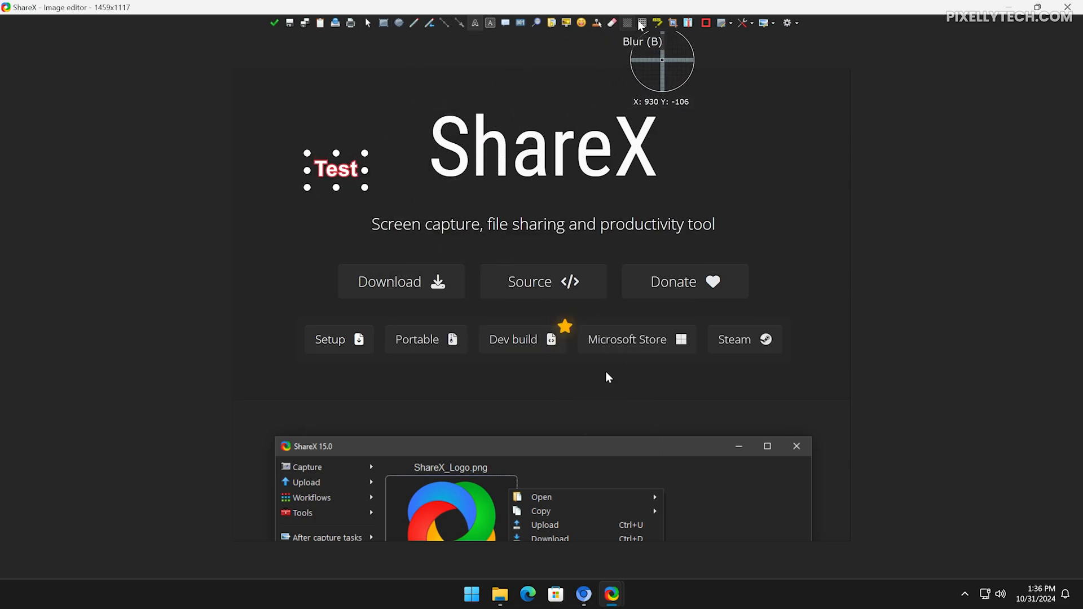
Highlight the large ShareX heading in yellow
{"action": "left_click", "coordinate": [662, 24]}
{"action": "left_click_drag", "start_coordinate": [417, 119], "coordinate": [671, 185]}
{"action": "left_click_drag", "start_coordinate": [596, 168], "coordinate": [598, 164]}
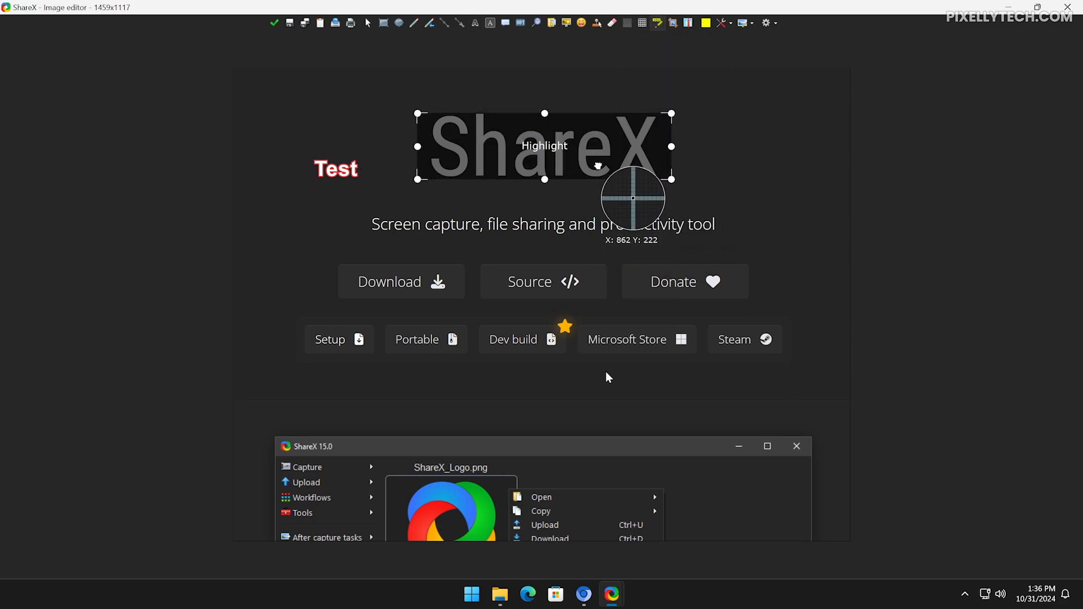
Draw a short red arrow pointing to the start of the "Screen capture" tagline, save the image and close the editor
{"action": "left_click", "coordinate": [460, 22]}
{"action": "left_click_drag", "start_coordinate": [329, 233], "coordinate": [370, 233]}
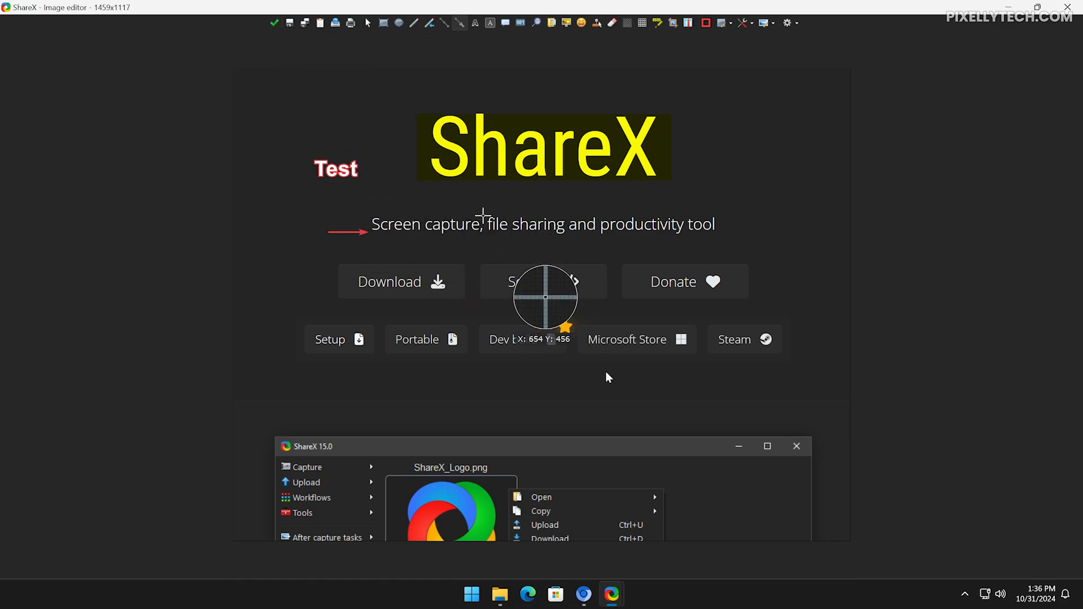
{"action": "key", "text": "ctrl+s"}
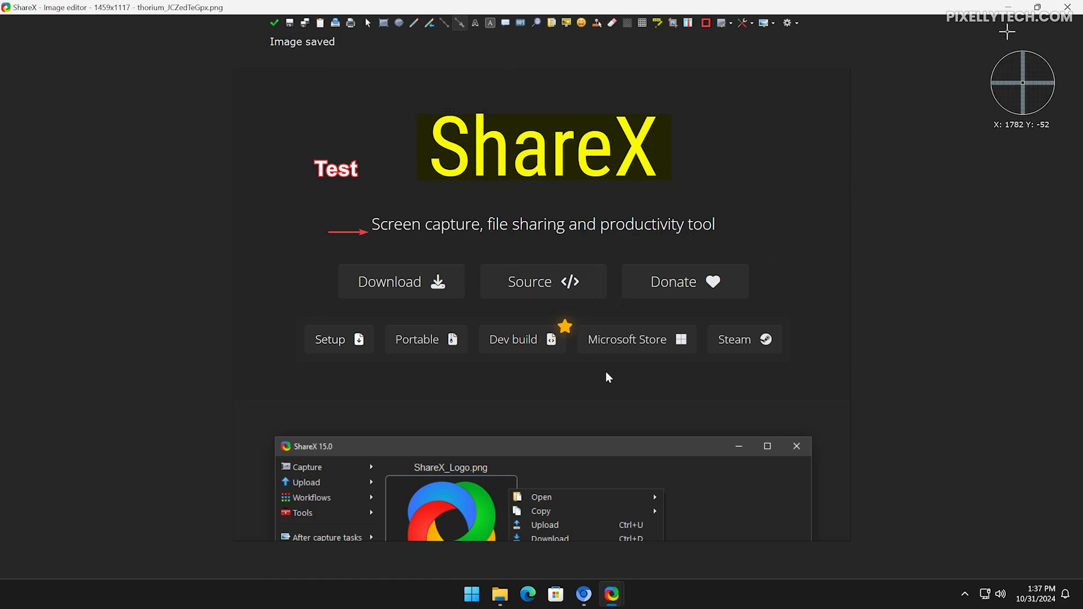
{"action": "left_click", "coordinate": [1078, 9]}
View the edited thorium_JCZedTeGpx.png in the photo viewer, and close the viewer and File Explorer
{"action": "left_click", "coordinate": [443, 220]}
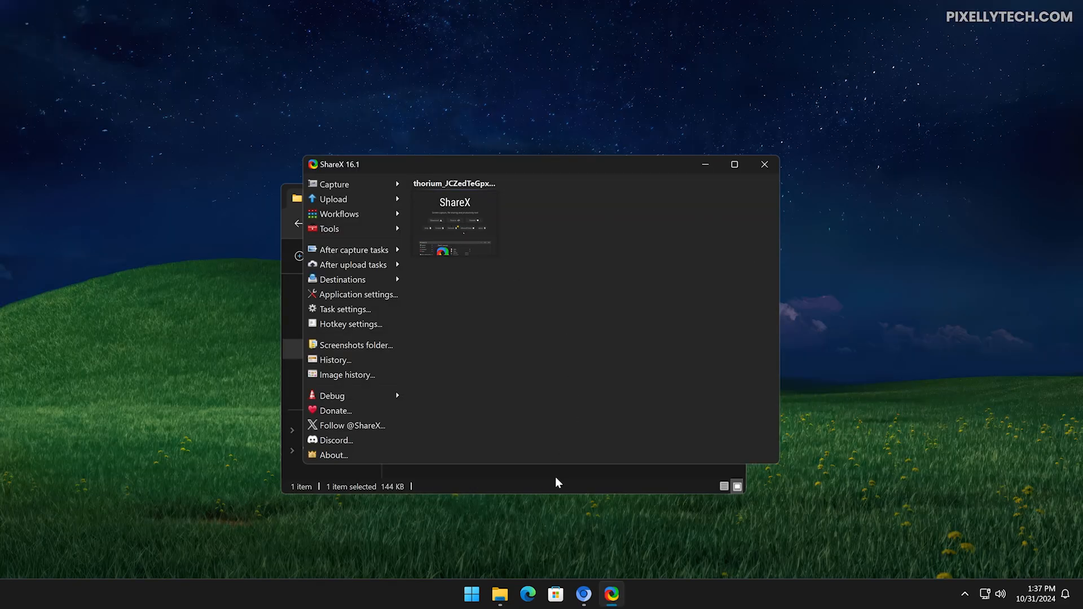
{"action": "double_click", "coordinate": [437, 351]}
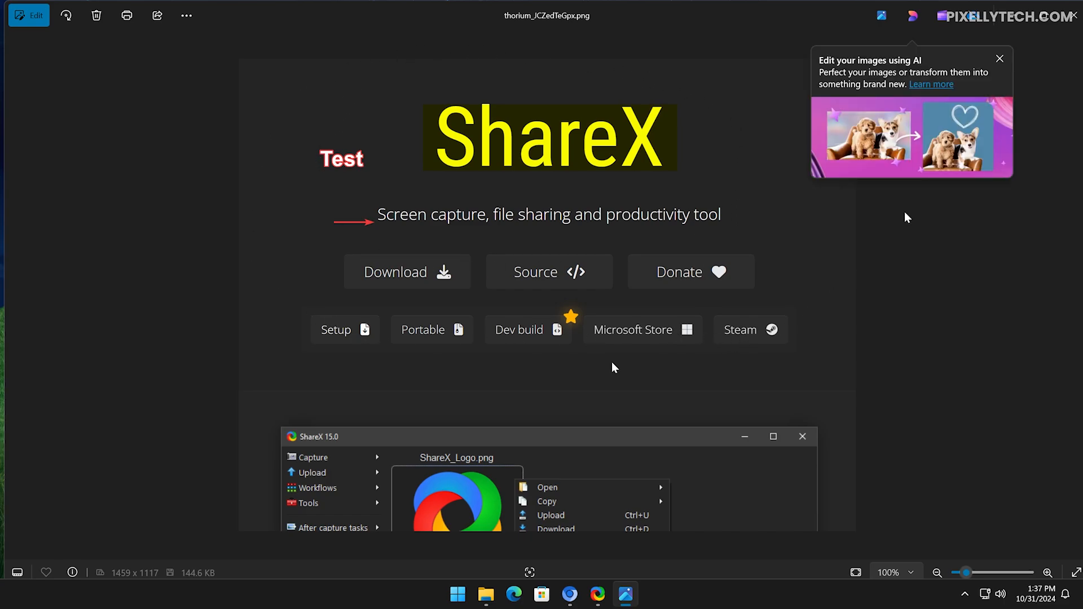
{"action": "left_click", "coordinate": [1075, 16]}
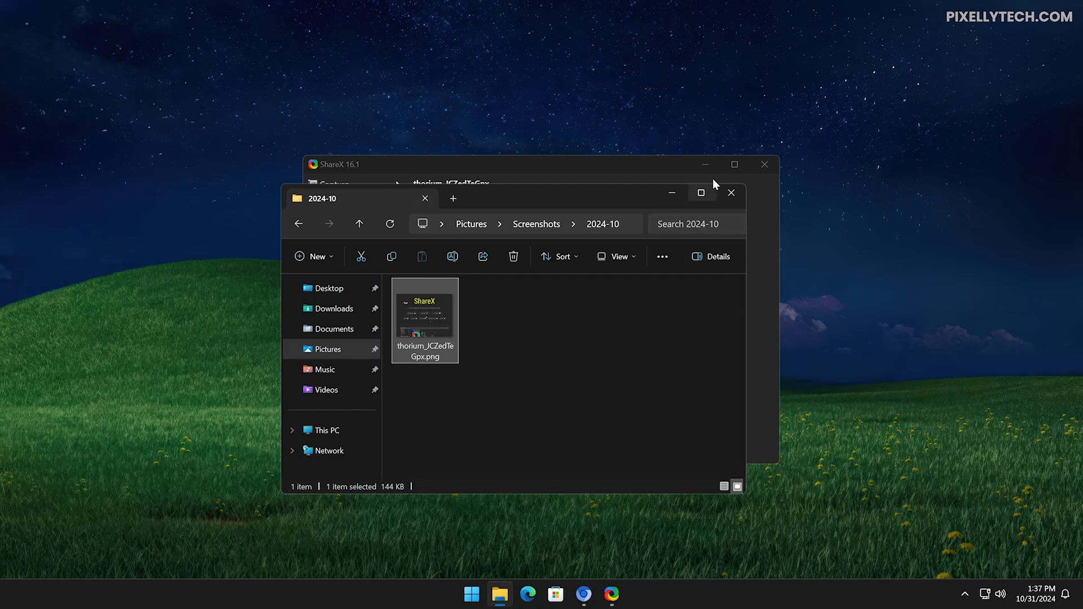
{"action": "left_click", "coordinate": [737, 189]}
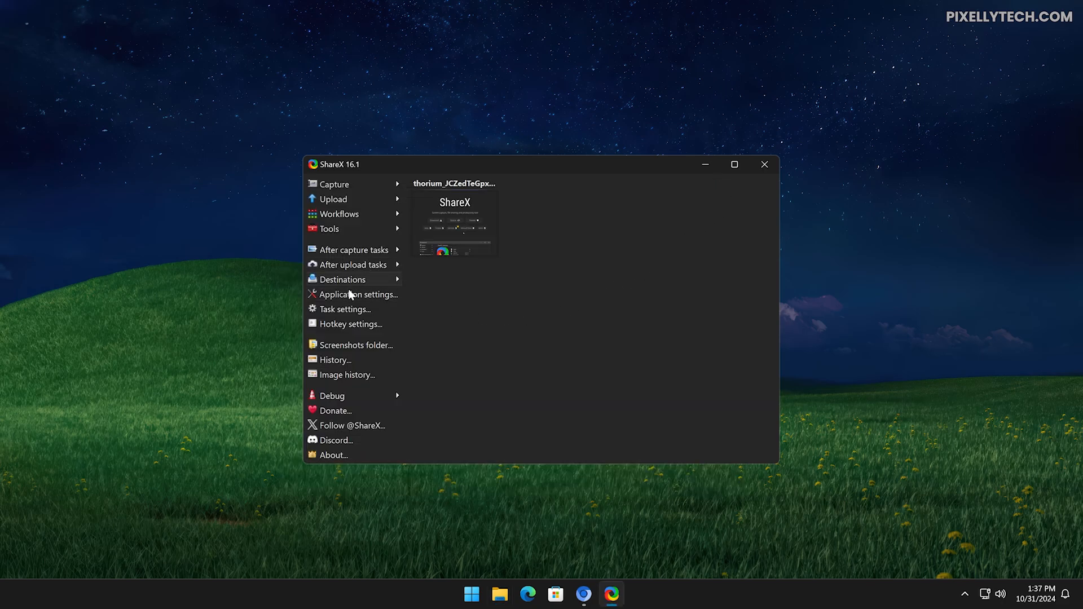
Open ShareX's hotkey settings and add a new hotkey entry
{"action": "left_click", "coordinate": [356, 323]}
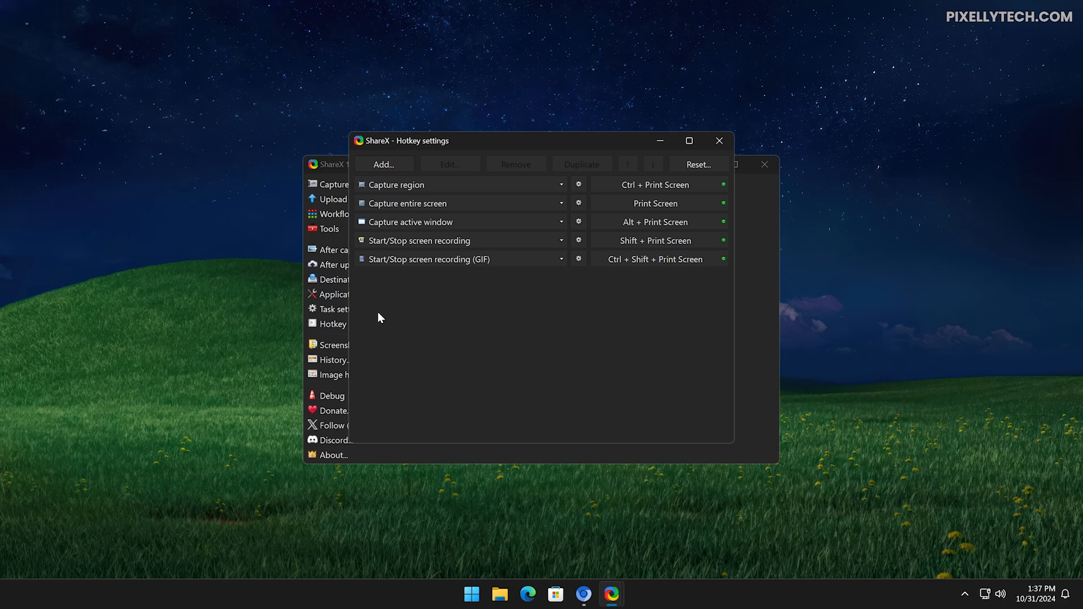
{"action": "left_click_drag", "start_coordinate": [491, 141], "coordinate": [558, 150]}
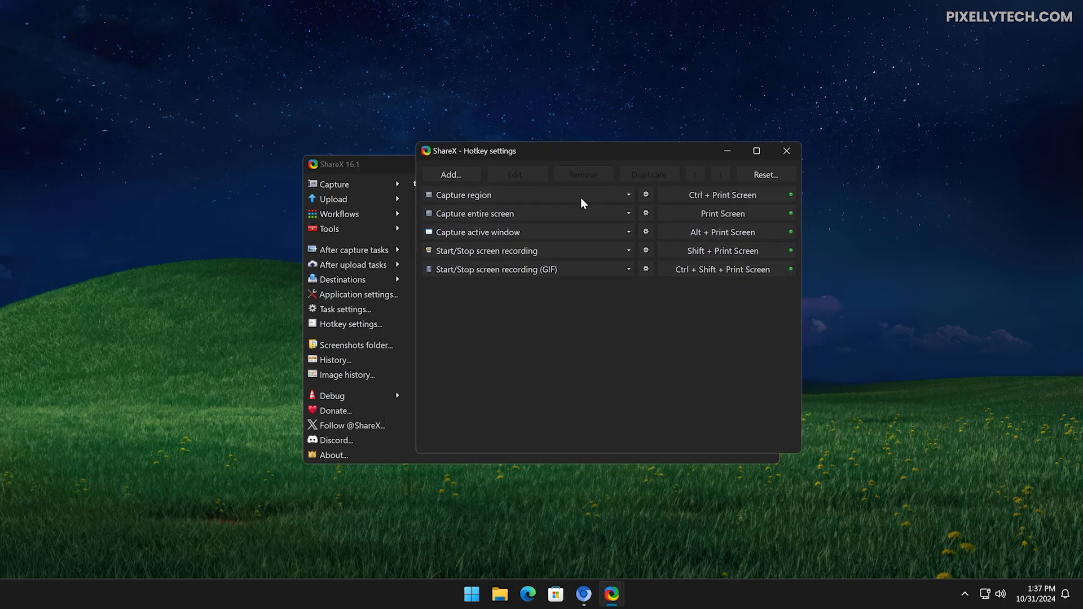
{"action": "left_click", "coordinate": [462, 176]}
Browse the upload, screen record and tool tasks available for the new hotkey, close the hotkey settings and minimize ShareX
{"action": "left_click", "coordinate": [619, 289]}
{"action": "mouse_move", "coordinate": [501, 320]}
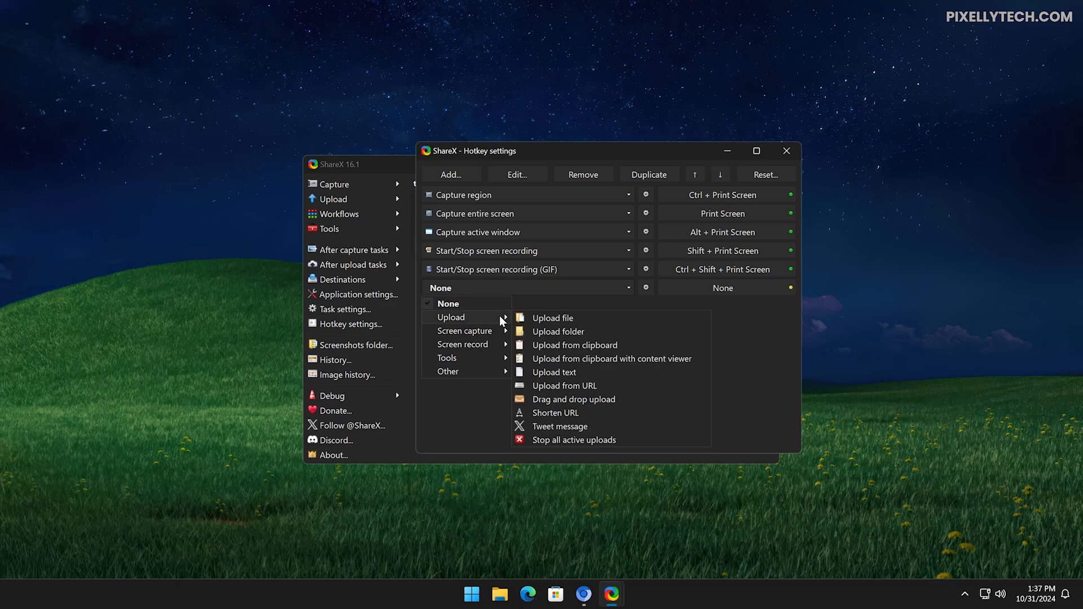
{"action": "mouse_move", "coordinate": [489, 345]}
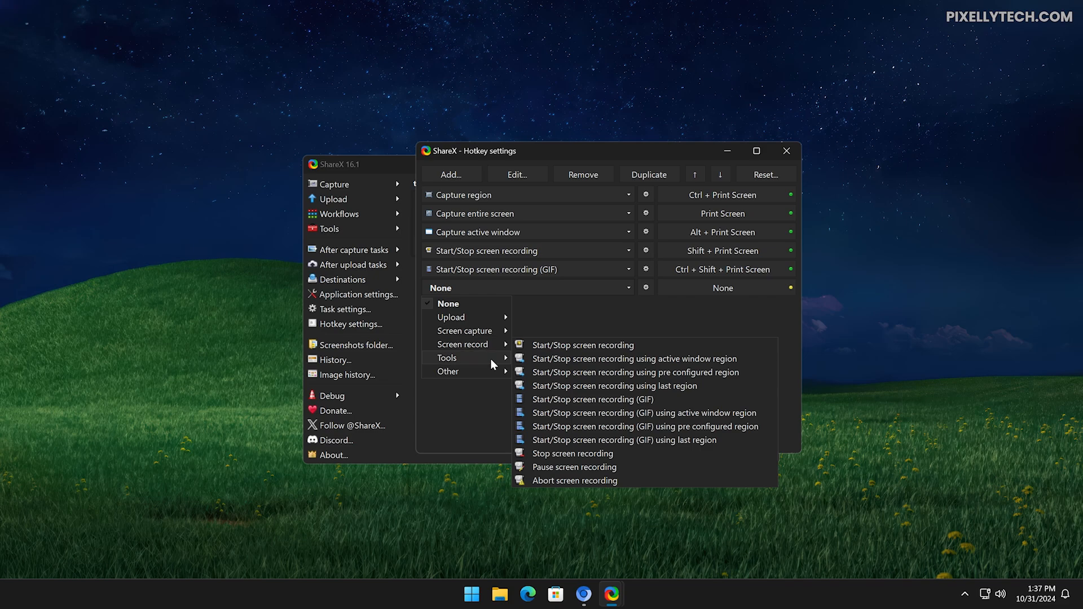
{"action": "mouse_move", "coordinate": [492, 364]}
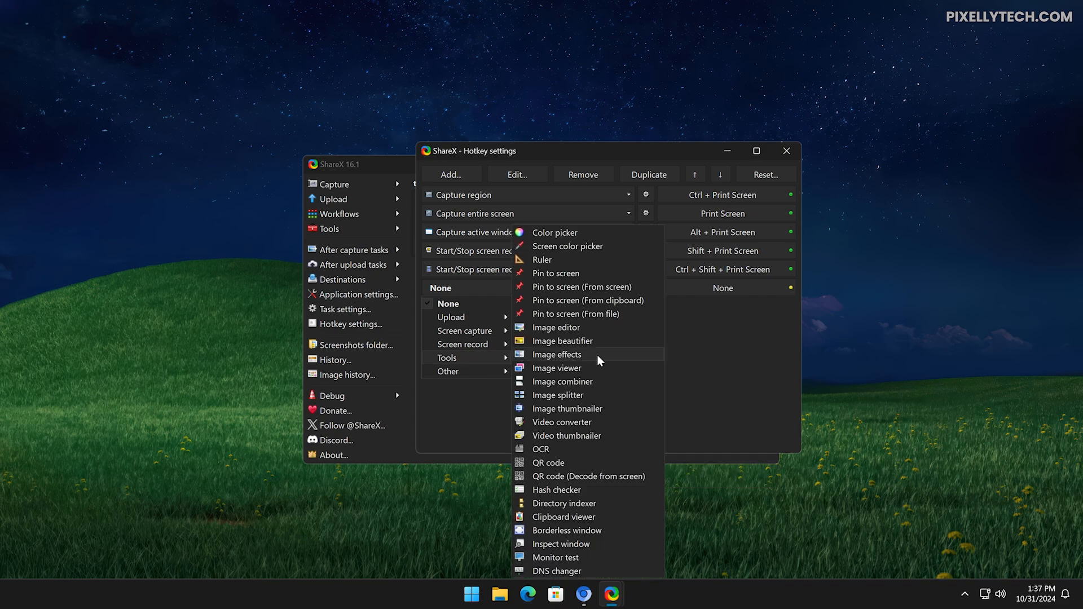
{"action": "left_click", "coordinate": [715, 406]}
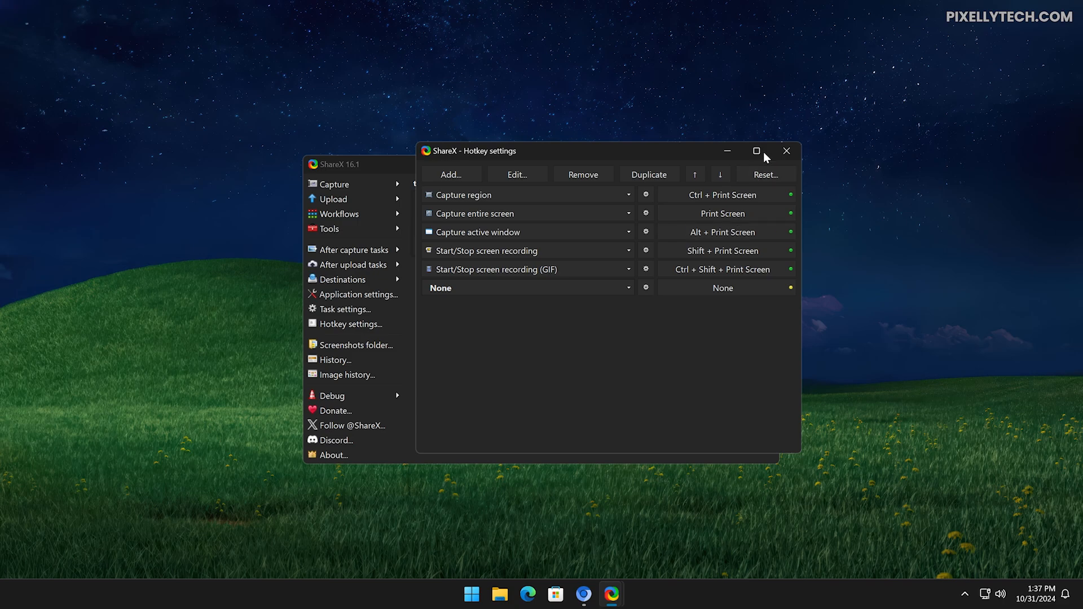
{"action": "left_click", "coordinate": [788, 150]}
{"action": "left_click", "coordinate": [706, 166]}
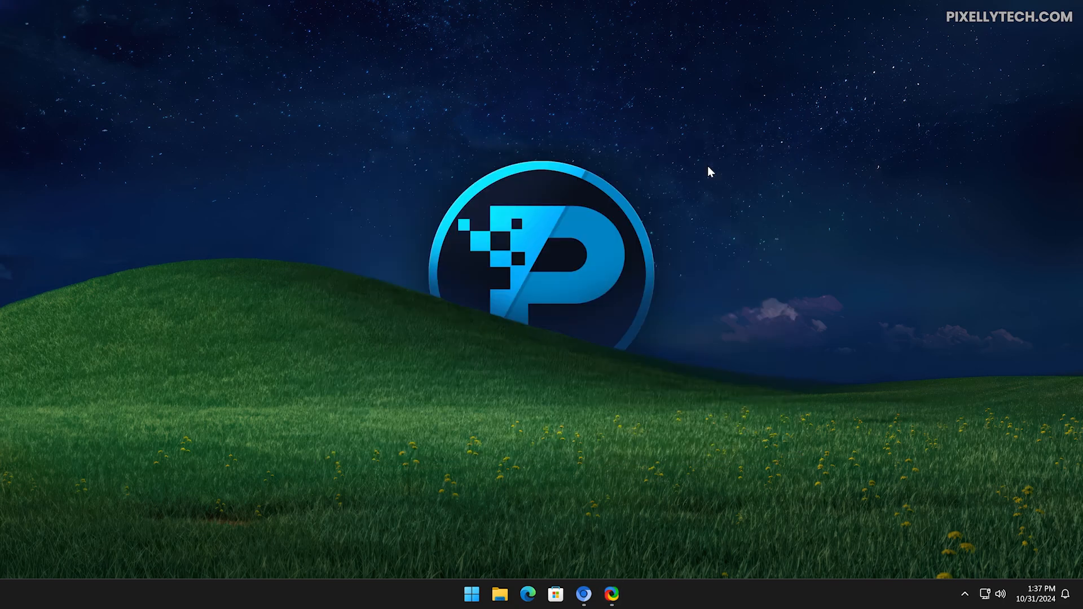